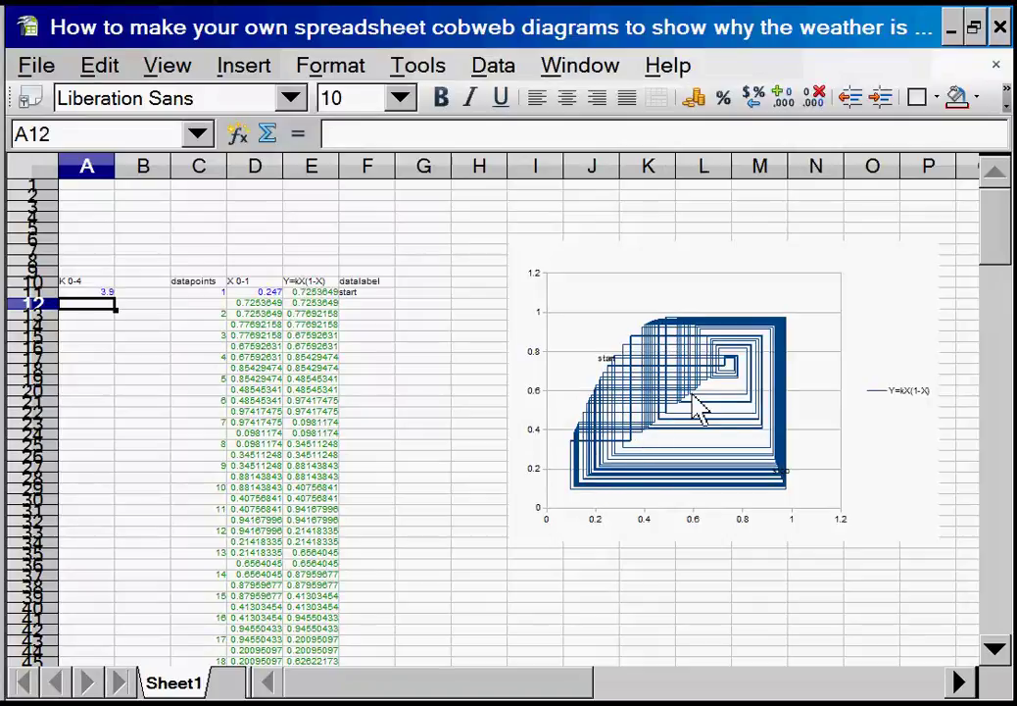
Step: Add the column headings "Curve" in G10 and "X=Y" in H10
left_click(408, 287)
type("Curve")
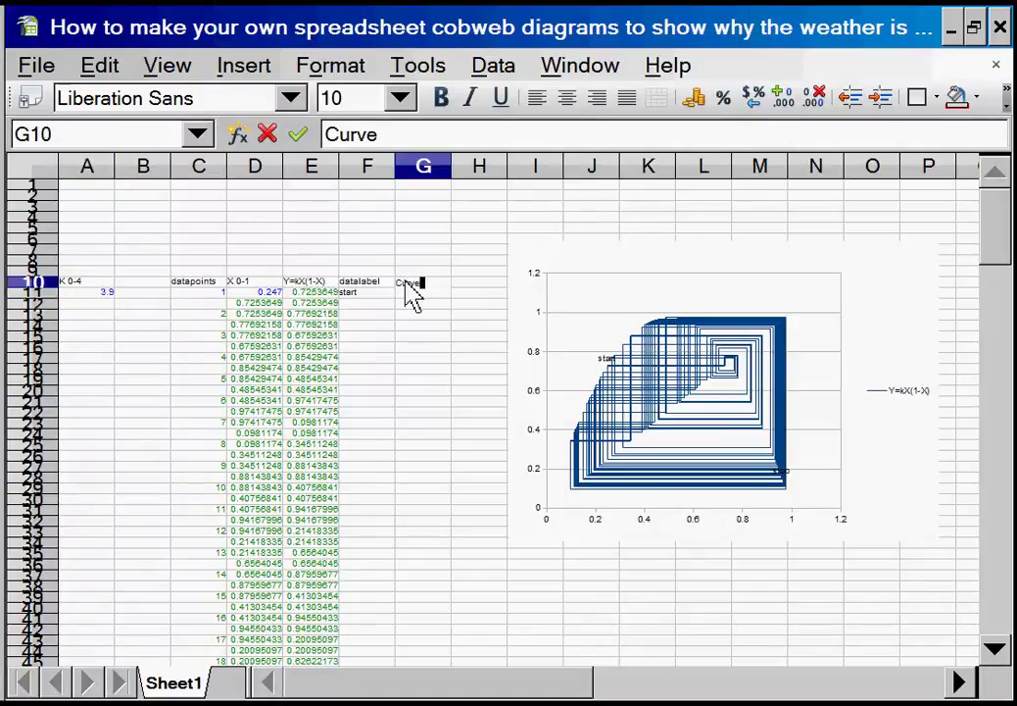
key("Tab")
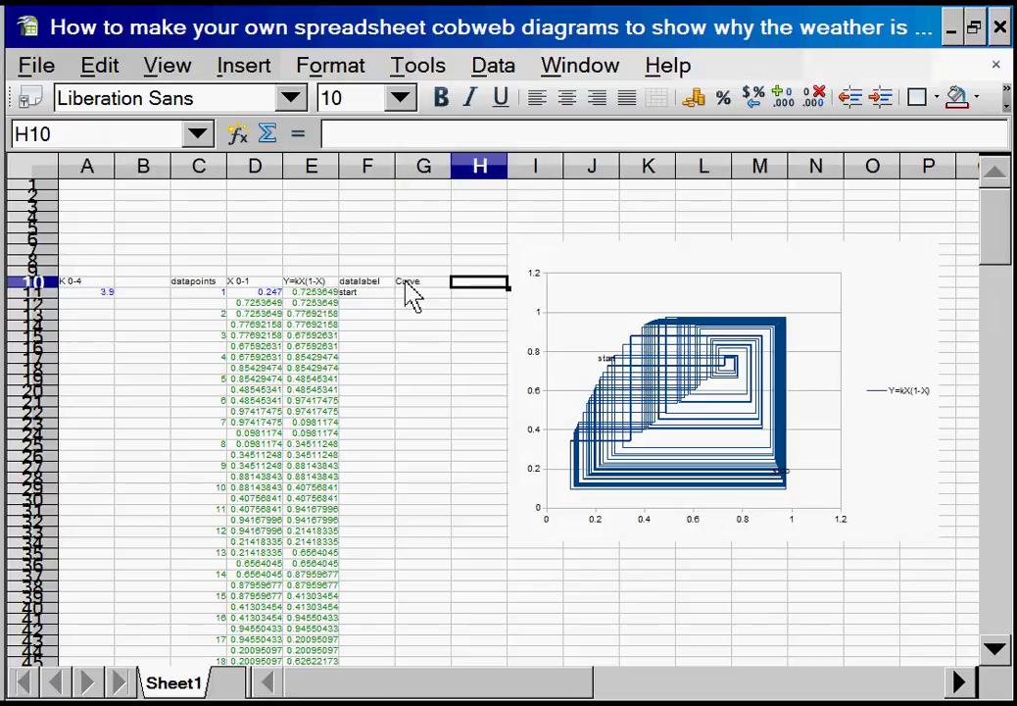
type("X=Y")
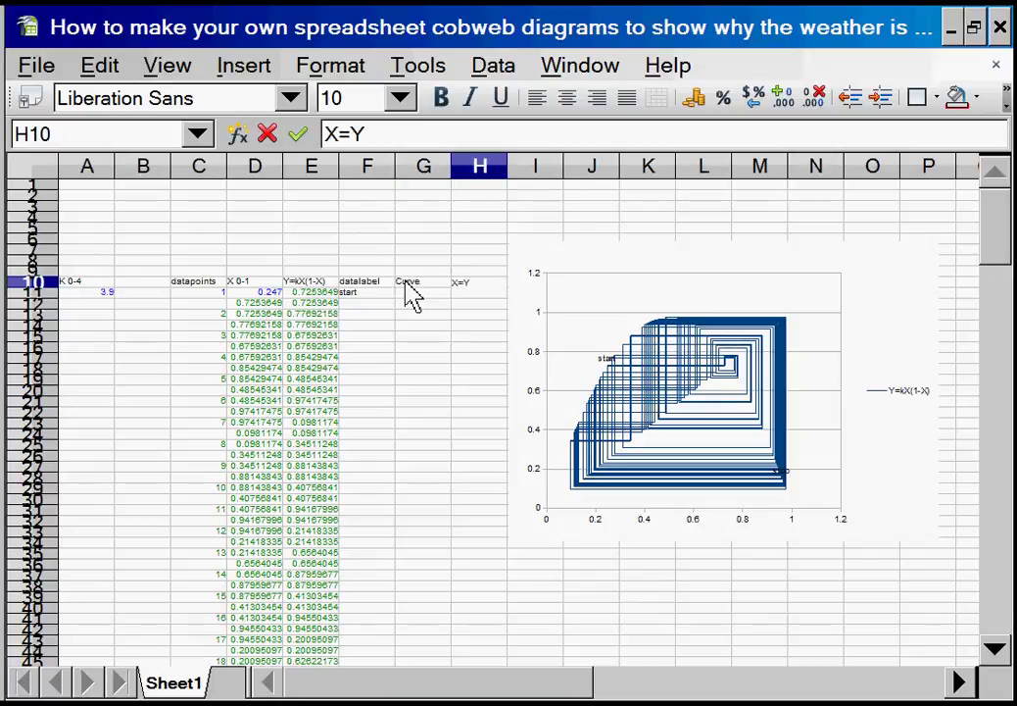
left_click(411, 294)
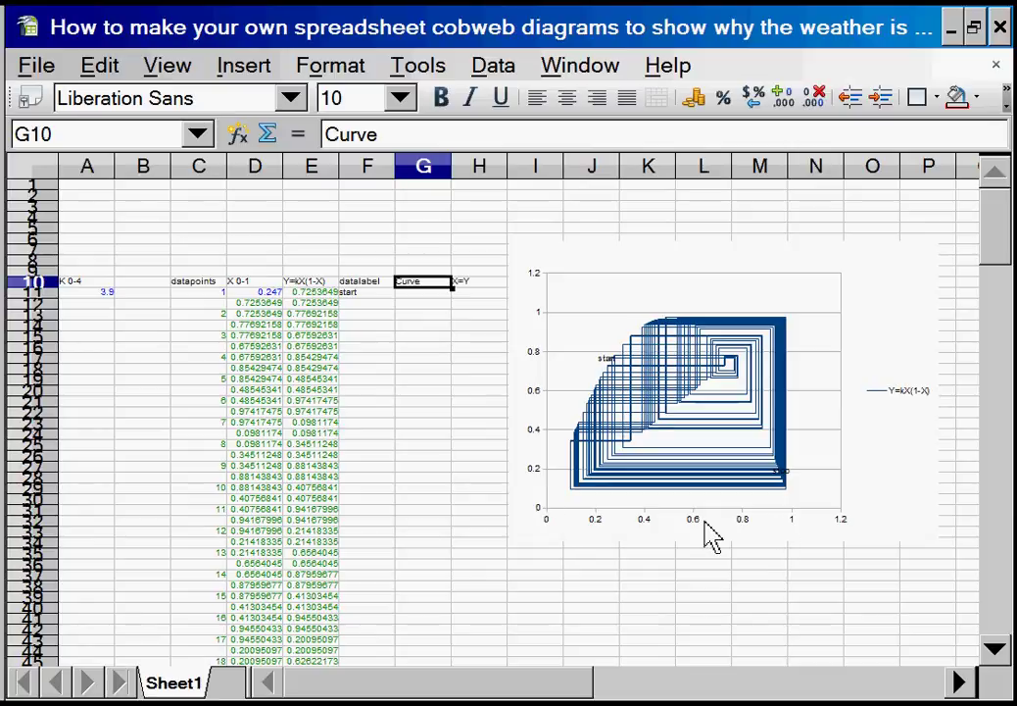
Step: Below the last X value, enter 0 in D211 and the formula +D211+1/50 in D212
left_click(272, 296)
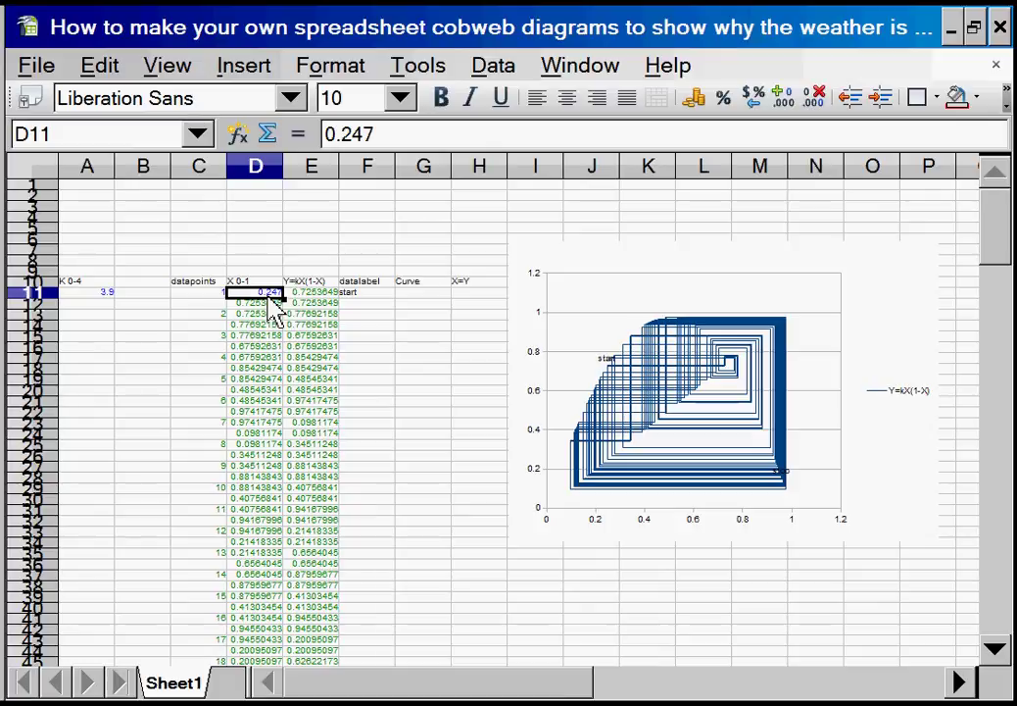
key("ctrl+Down")
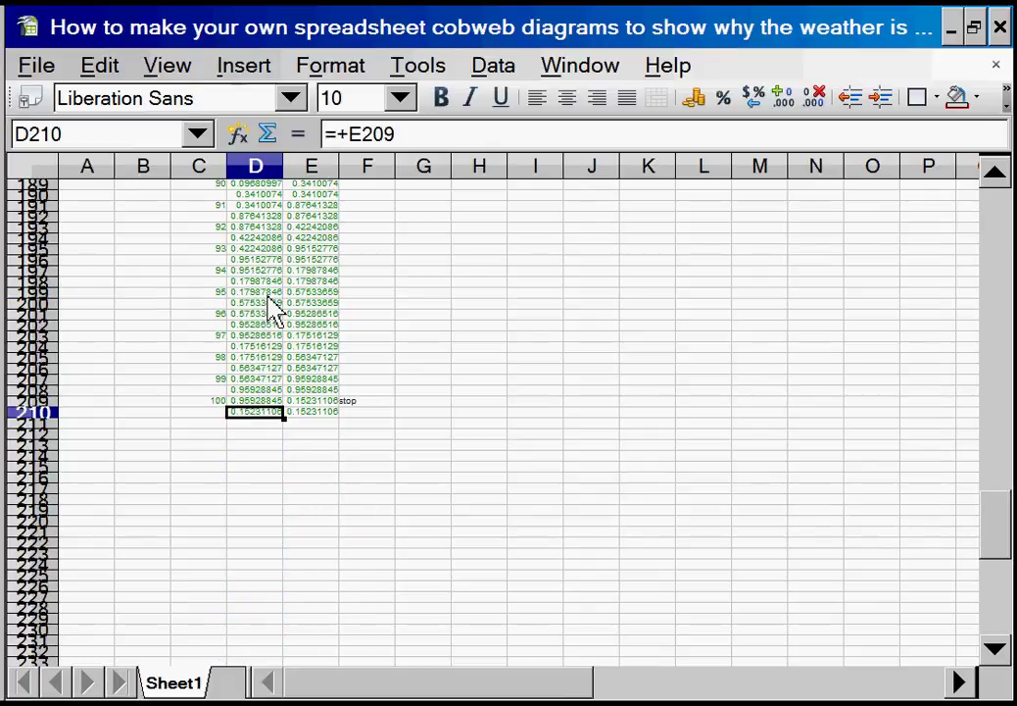
key("Down")
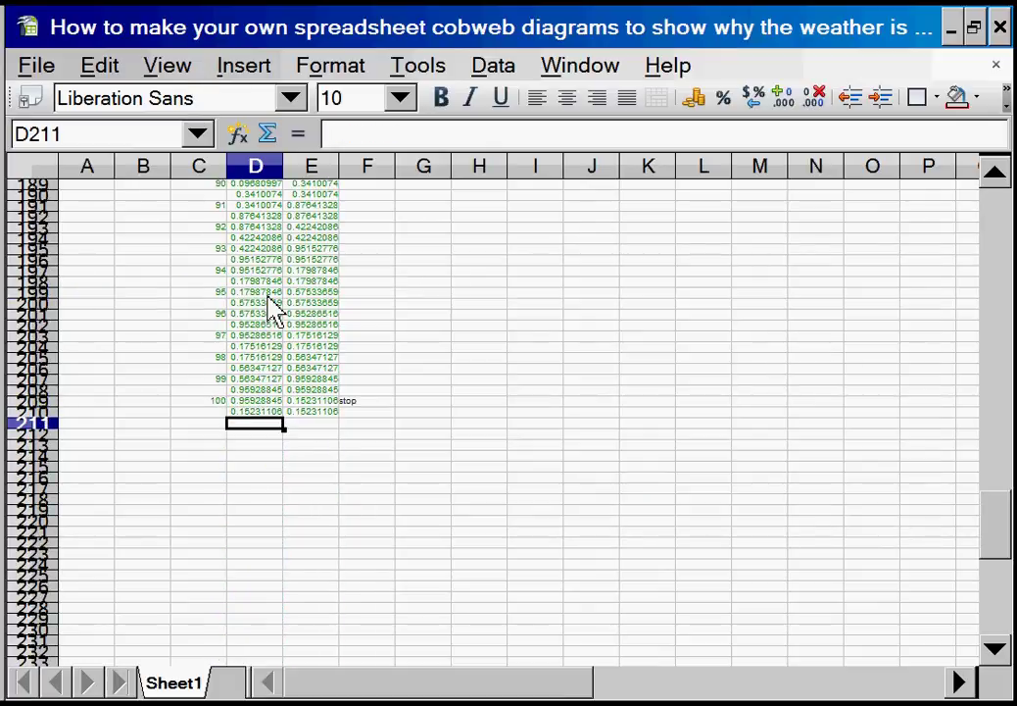
type("0")
key("Return")
type("+")
key("Up")
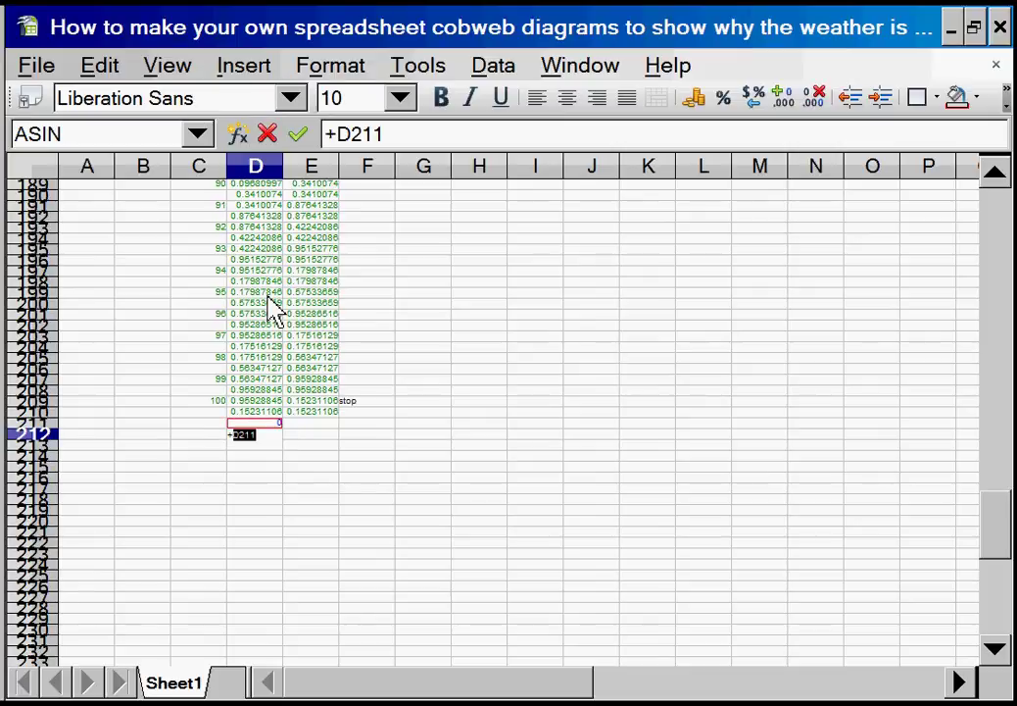
type("+1/50")
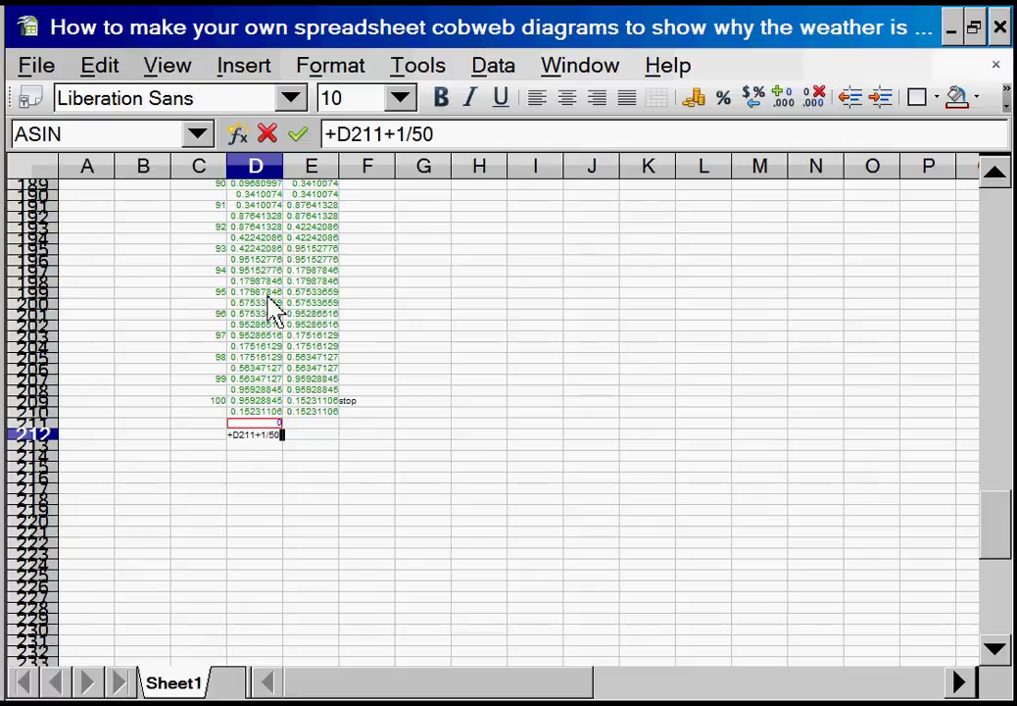
key("Return")
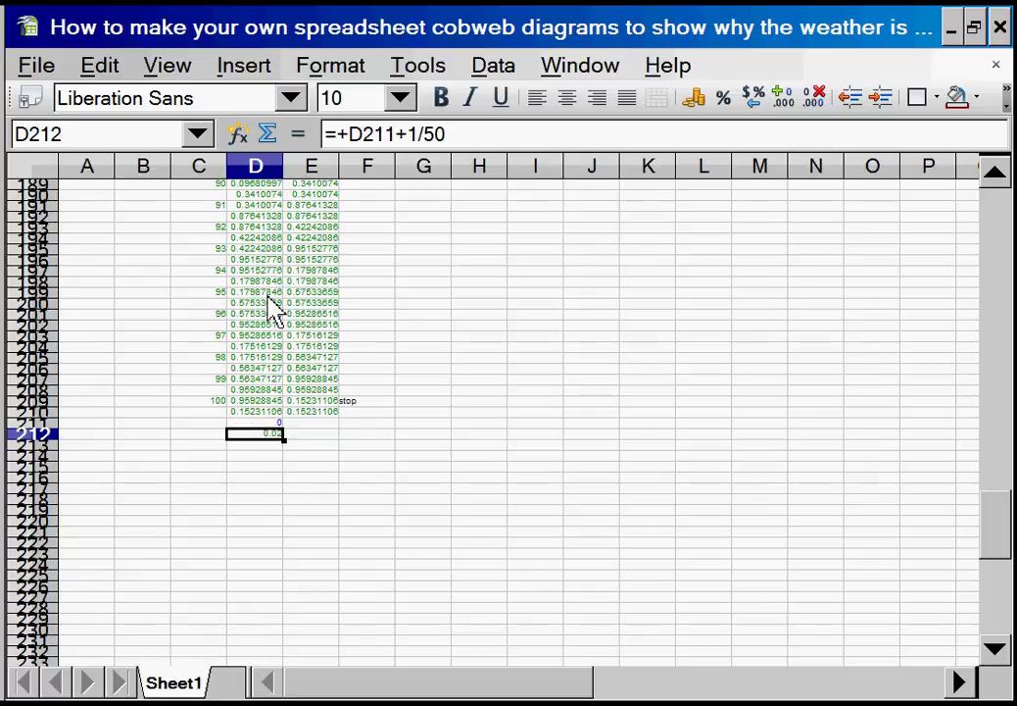
Step: Fill the 1/50 increment formula from D212 down to D261
key("shift+Down")
key("shift+Down")
key("shift+Down")
key("shift+Down")
key("shift+Down")
key("shift+Down")
key("shift+Down")
key("shift+Down")
key("shift+Down")
key("shift+Down")
key("shift+Down")
key("shift+Down")
key("shift+Down")
key("shift+Down")
key("shift+Down")
key("shift+Down")
key("shift+Down")
key("shift+Down")
key("shift+Down")
key("shift+Down")
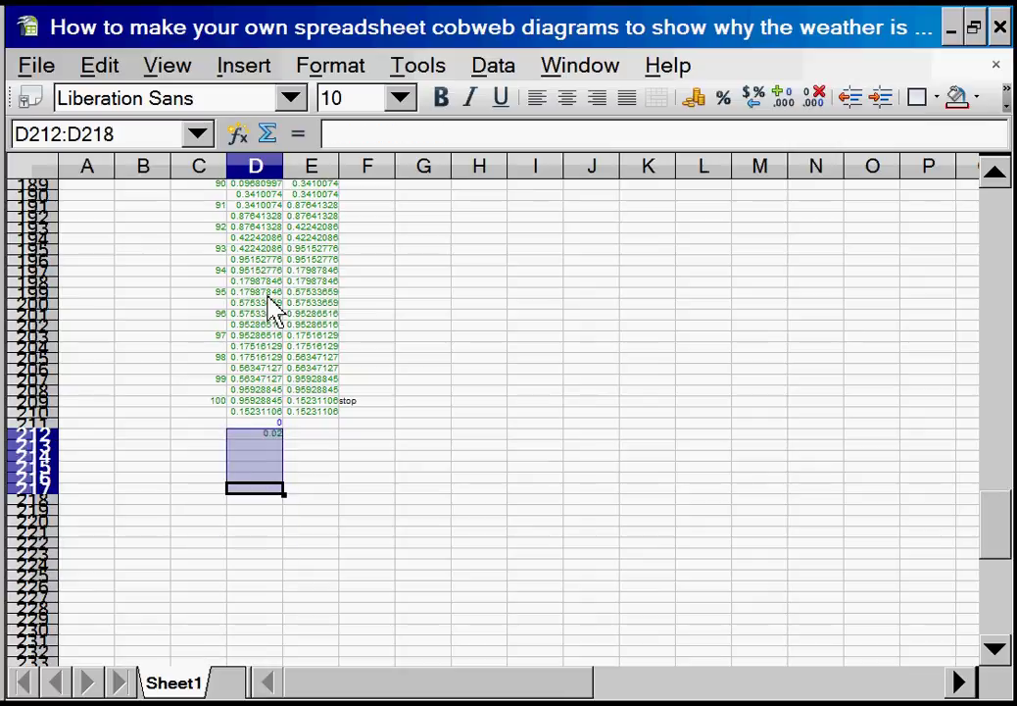
key("shift+Down")
key("shift+Down")
key("shift+Down")
key("shift+Down")
key("shift+Down")
key("shift+Down")
key("shift+Down")
key("shift+Down")
key("shift+Down")
key("shift+Down")
key("shift+Down")
key("shift+Down")
key("shift+Down")
key("shift+Down")
key("shift+Down")
key("shift+Down")
key("shift+Down")
key("shift+Down")
key("shift+Down")
key("shift+Down")
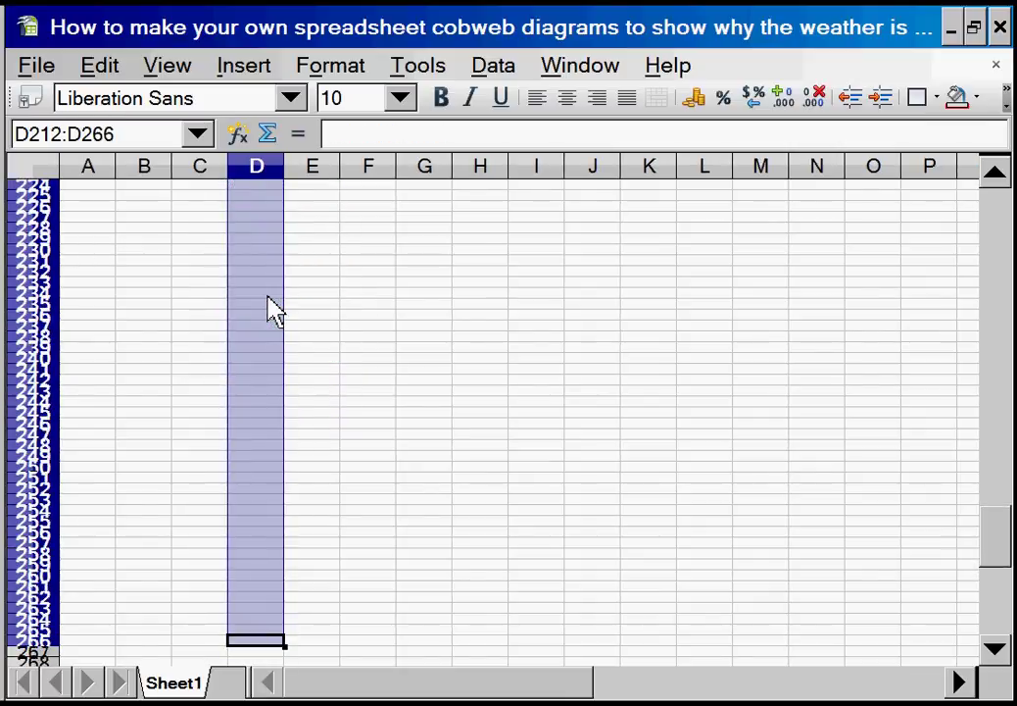
key("shift+Up")
key("shift+Up")
key("shift+Up")
key("shift+Up")
key("shift+Up")
key("shift+Up")
key("shift+Up")
key("shift+Up")
key("shift+Up")
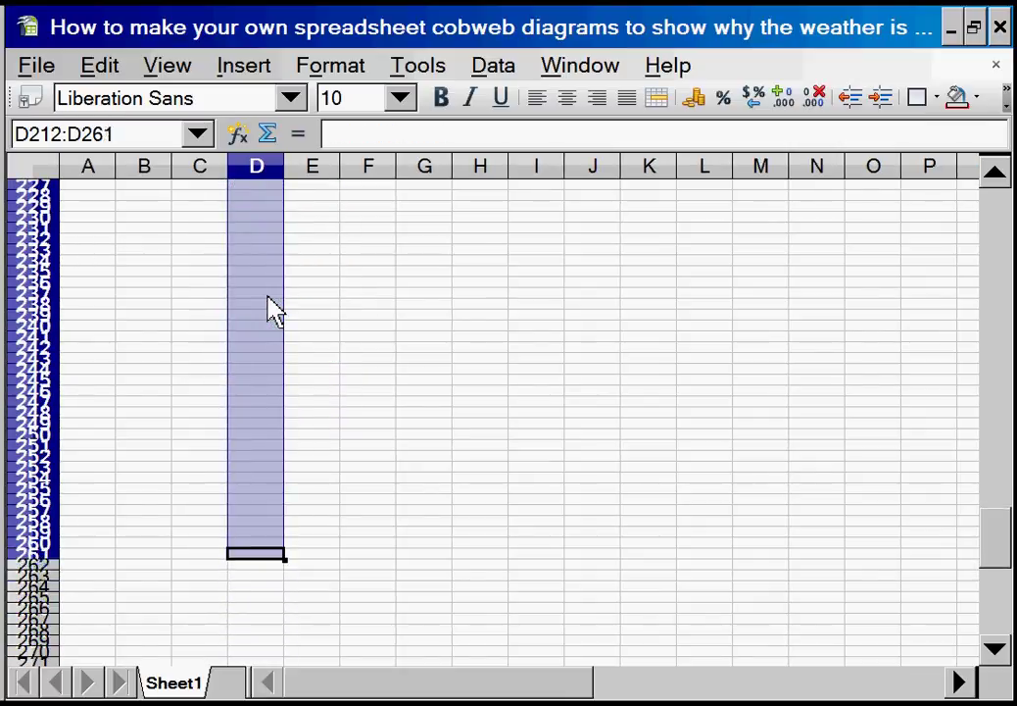
key("ctrl+d")
key("Right")
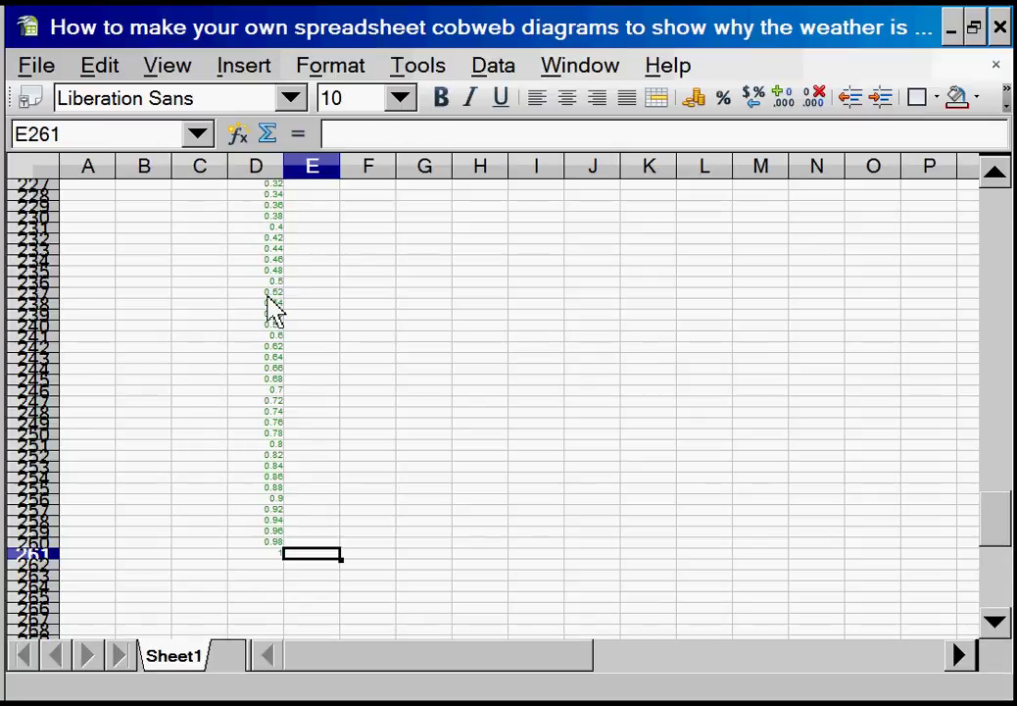
Step: Copy the Y=kX(1-X) formula from E209 into E211:E261 beside the new X values
key("ctrl+Up")
key("Up")
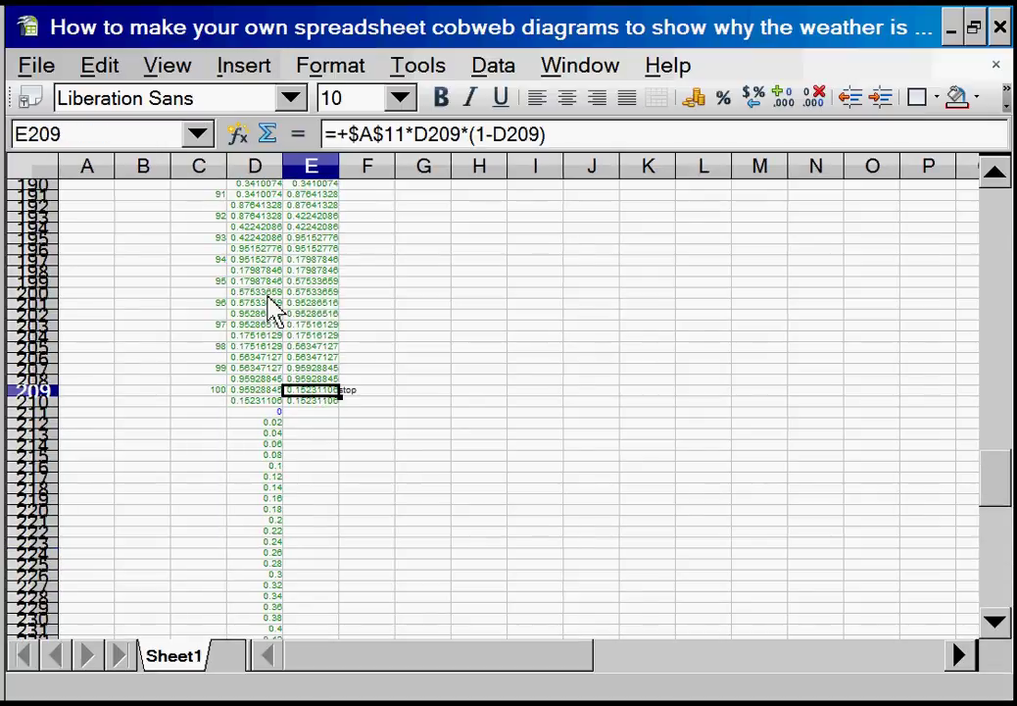
key("ctrl+c")
key("Down")
key("Down")
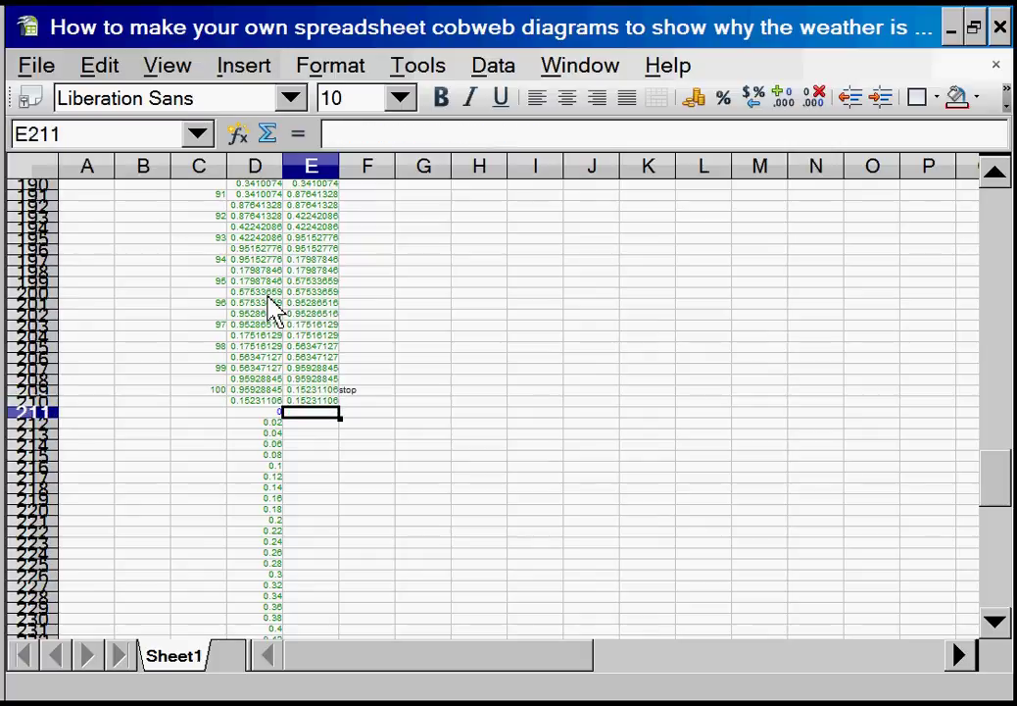
key("ctrl+v")
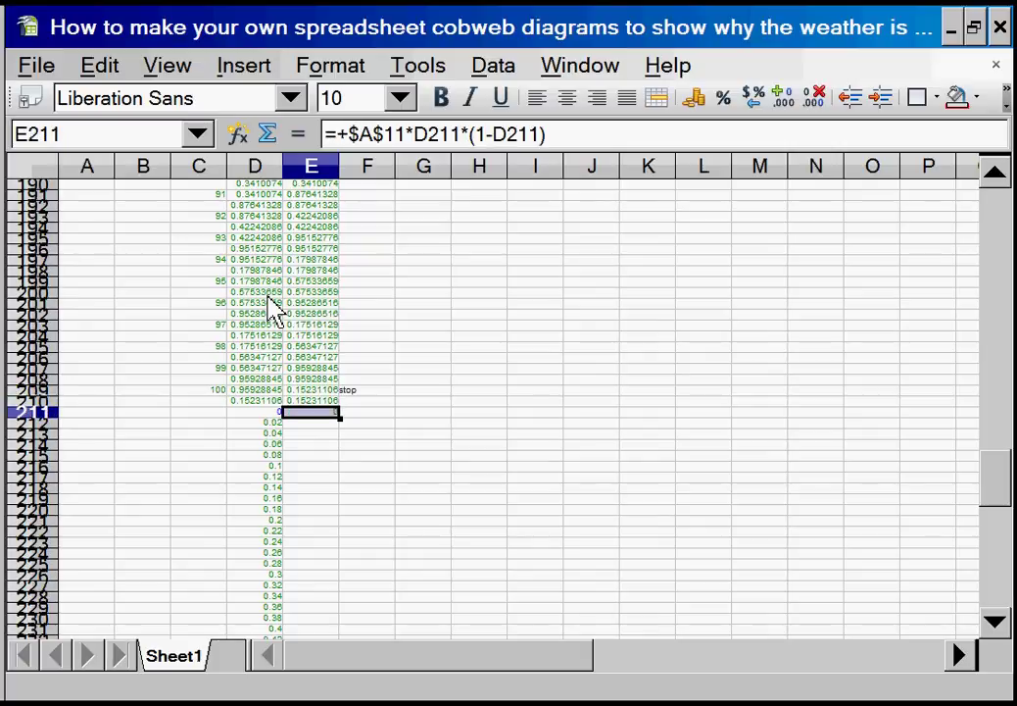
key("shift+Left")
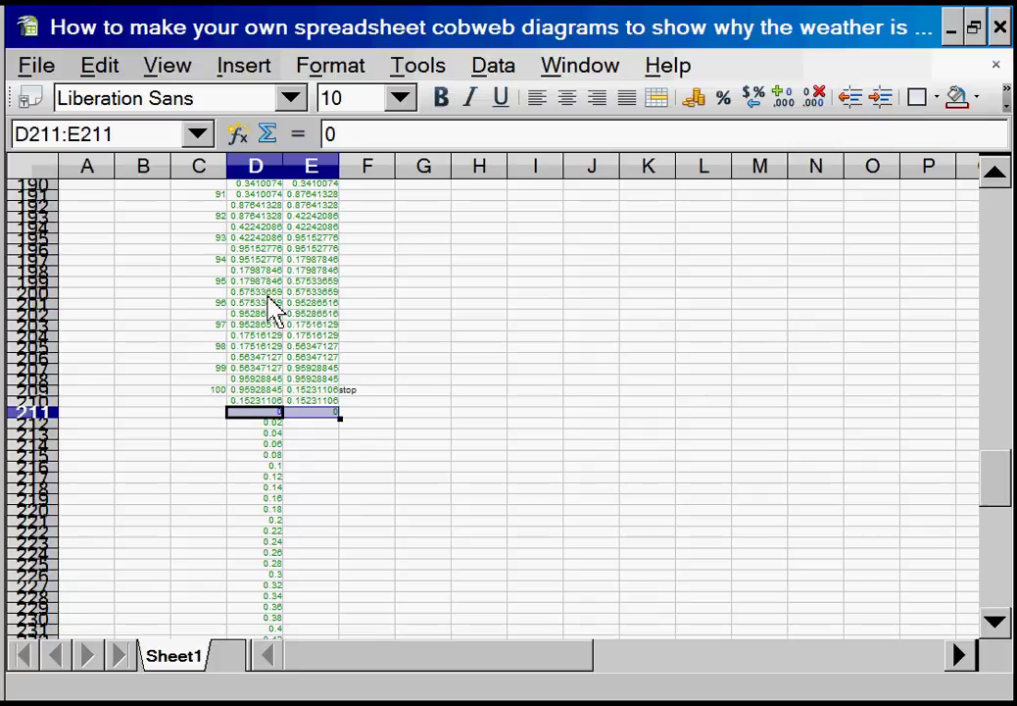
key("ctrl+shift+Down")
key("shift+Right")
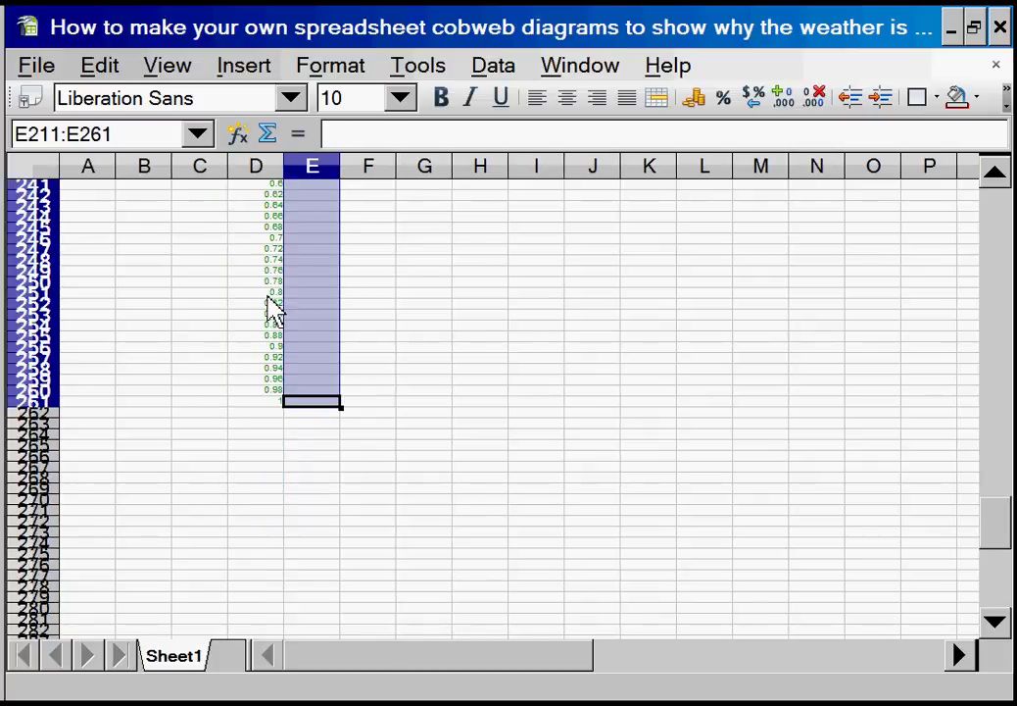
key("ctrl+v")
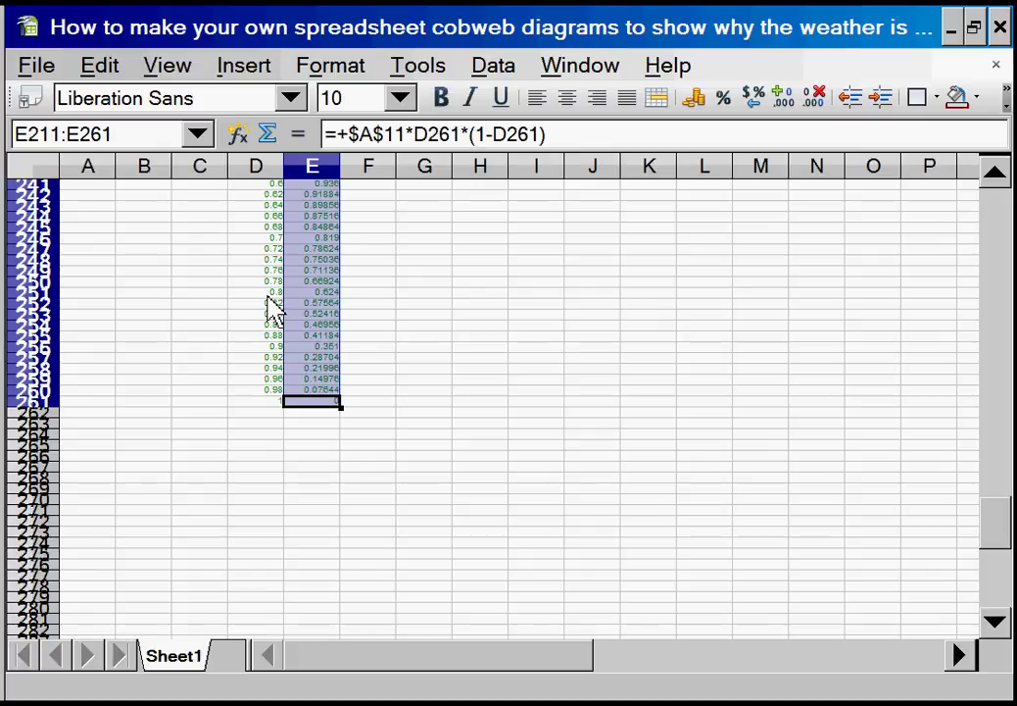
key("Up")
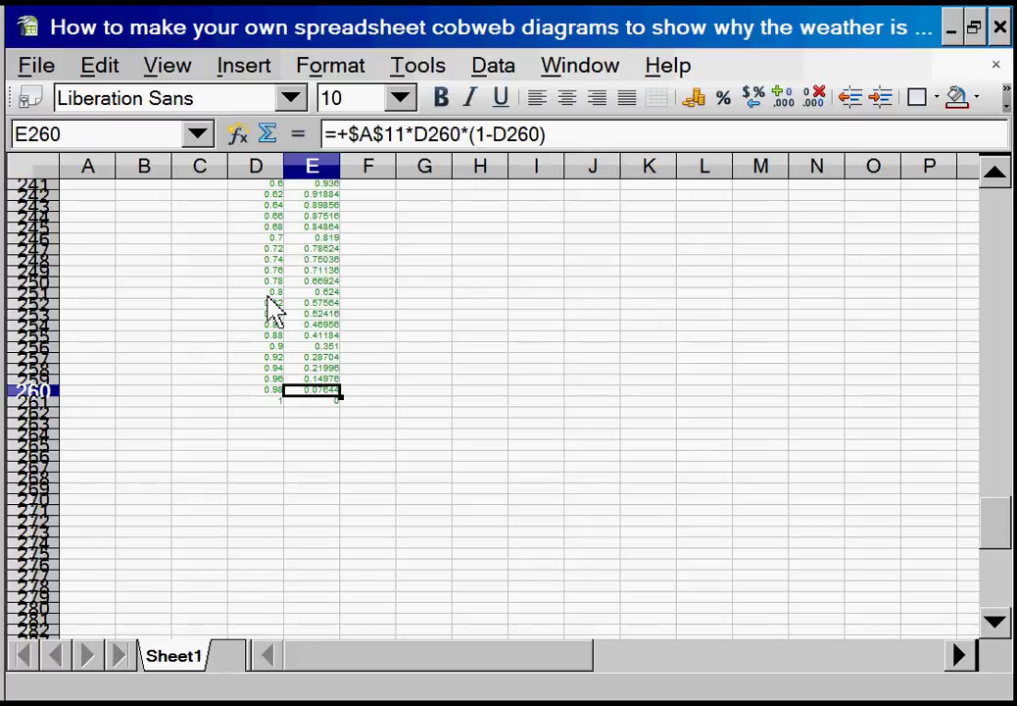
Step: Examine the column E formulas around row 210, where the iteration data meets the new curve rows
key("Right")
key("ctrl+Up")
key("Down")
key("Down")
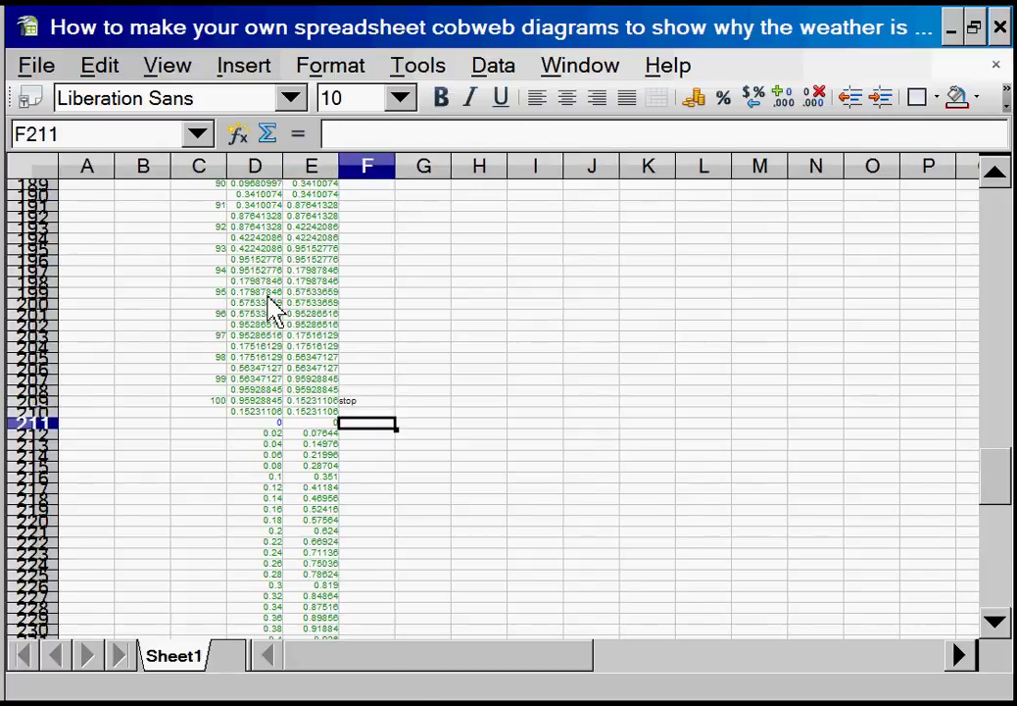
key("Left")
key("Up")
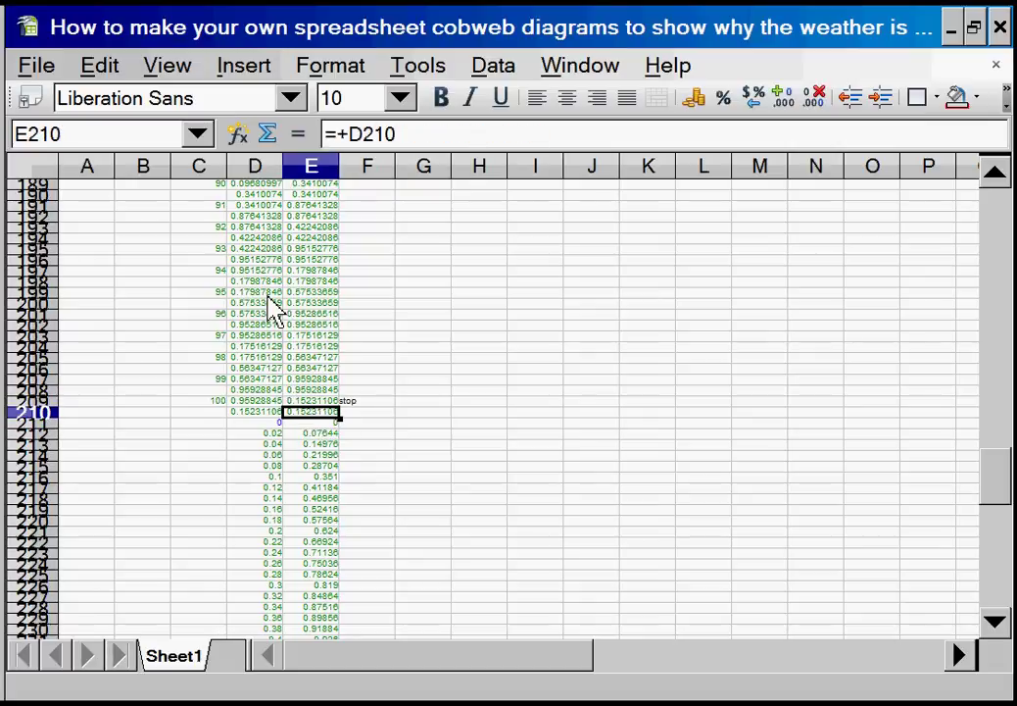
key("Down")
key("Down")
key("Down")
key("Down")
key("Down")
key("Down")
key("Down")
key("Down")
key("Down")
key("Up")
key("Up")
key("Up")
key("Up")
key("Up")
key("Up")
key("Up")
key("Up")
key("Up")
key("Up")
key("Up")
key("Up")
key("Up")
key("Up")
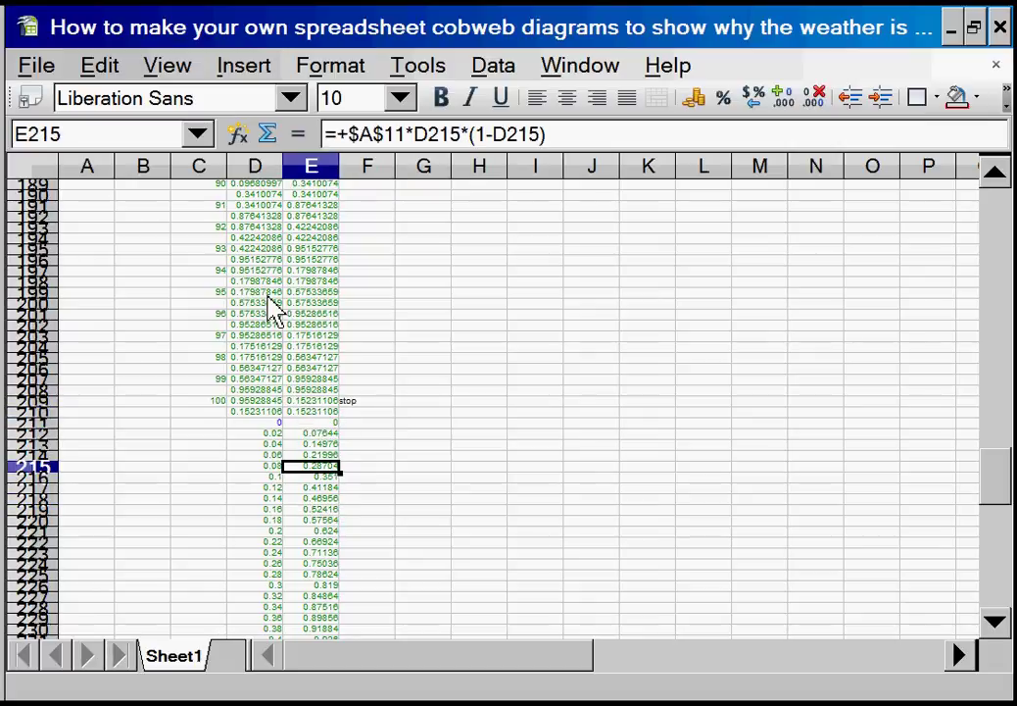
key("Down")
key("Down")
key("Down")
key("Down")
key("Down")
key("Down")
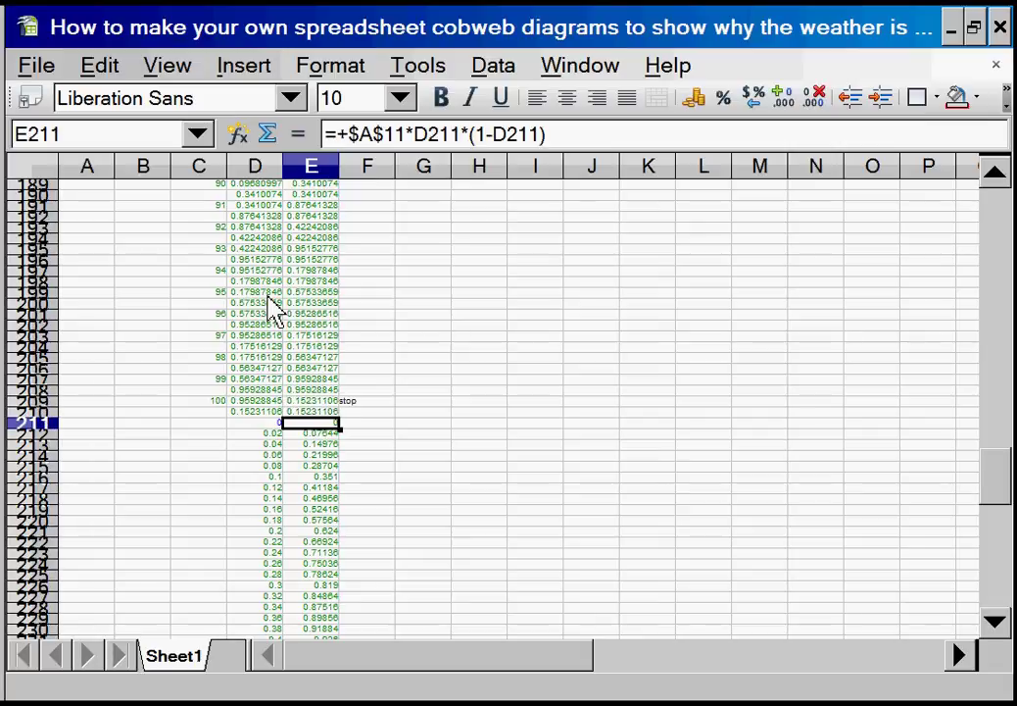
Step: Enter the formula +E211 in G211 under the Curve column
key("Right")
key("Right")
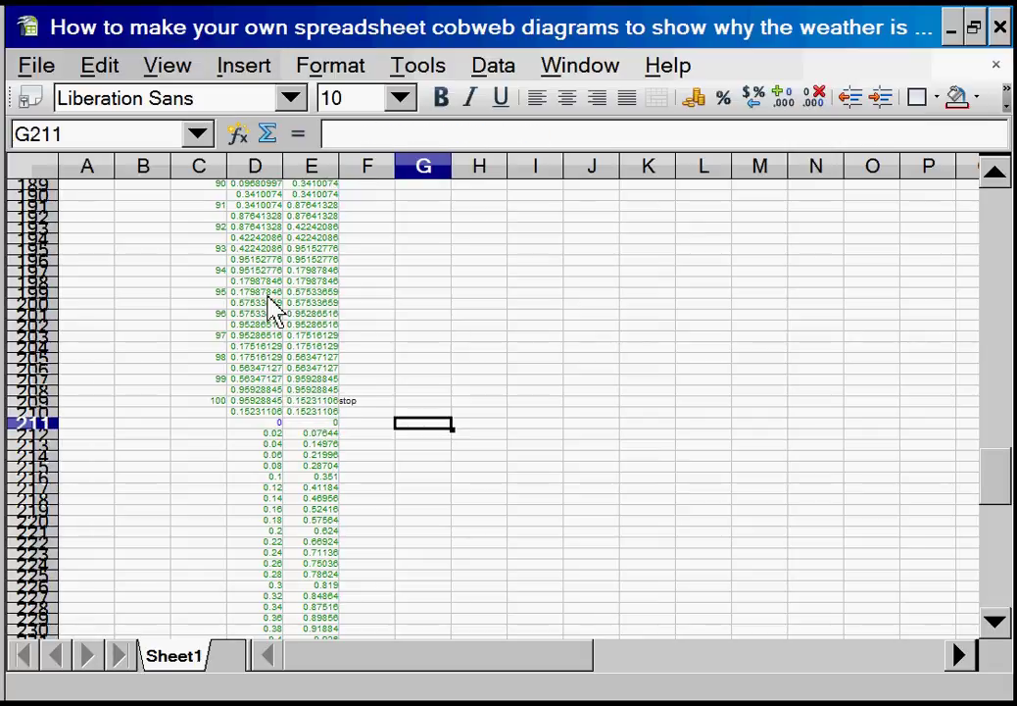
type("+")
key("Left")
key("Left")
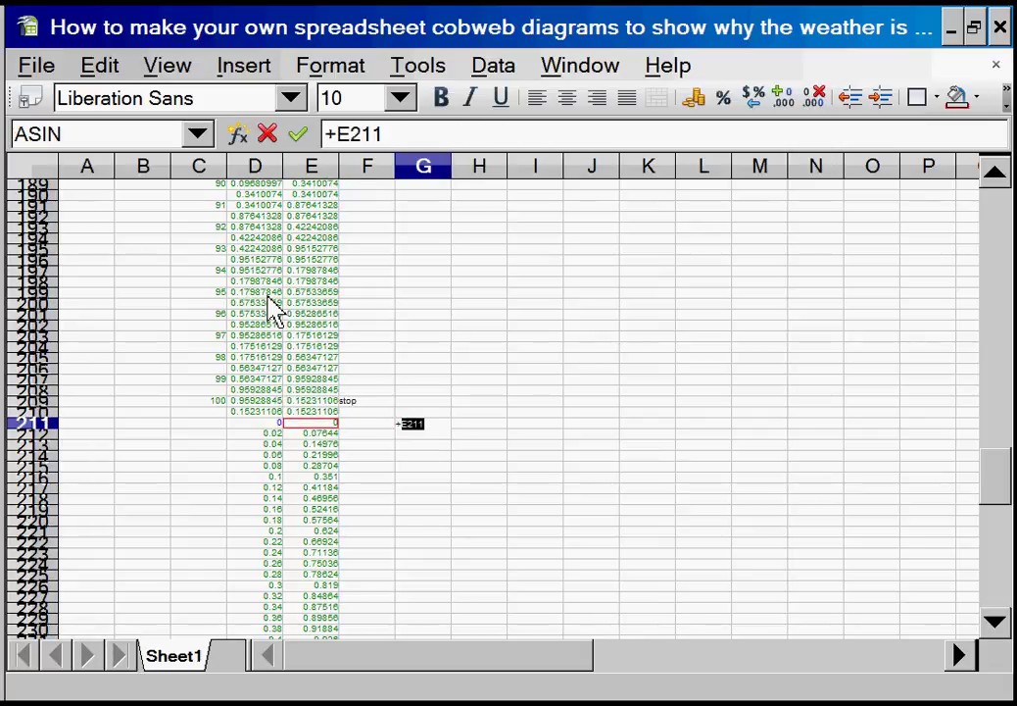
key("Return")
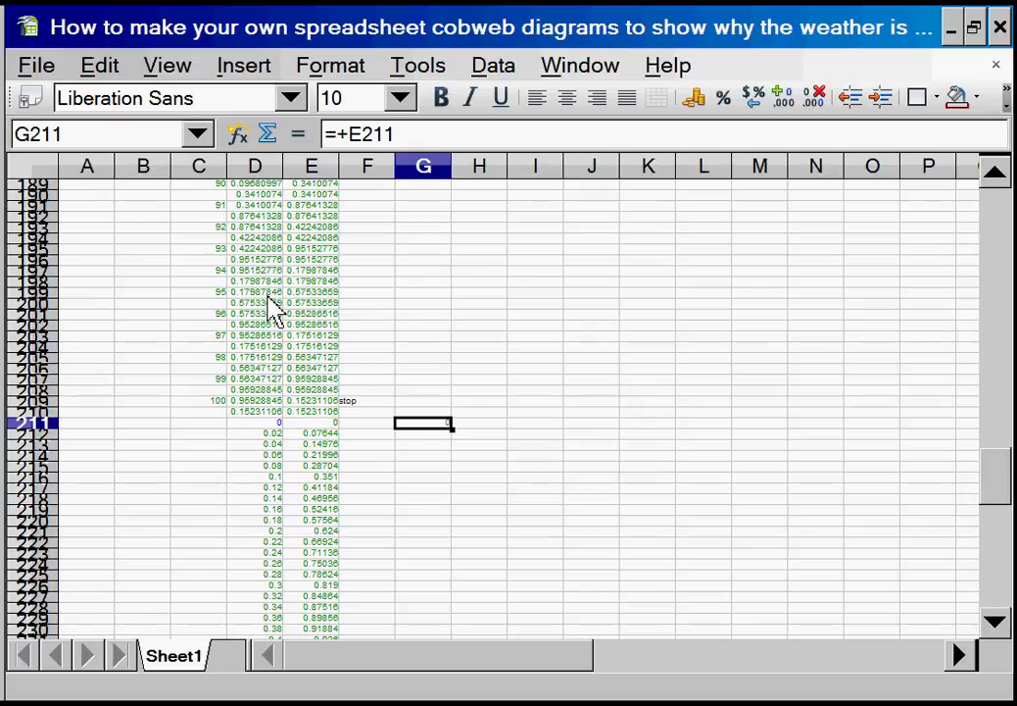
Step: Fill the Curve formula from G211 down to G261
key("shift+Left")
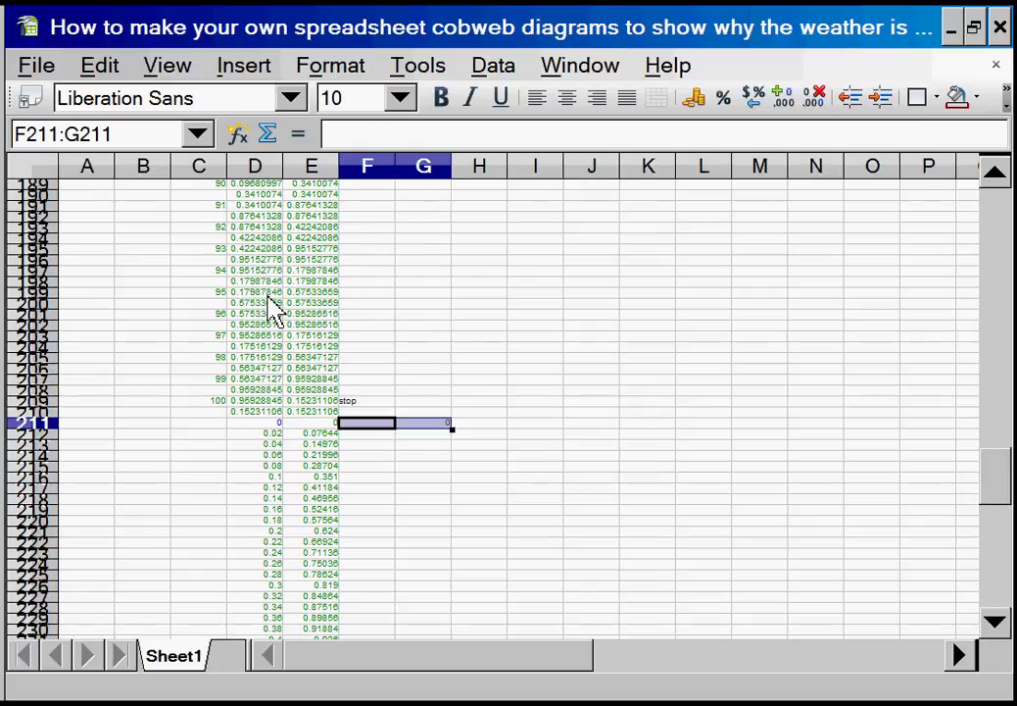
key("shift+Left")
scroll(274, 308, "down", 17)
key("ctrl+shift+Down")
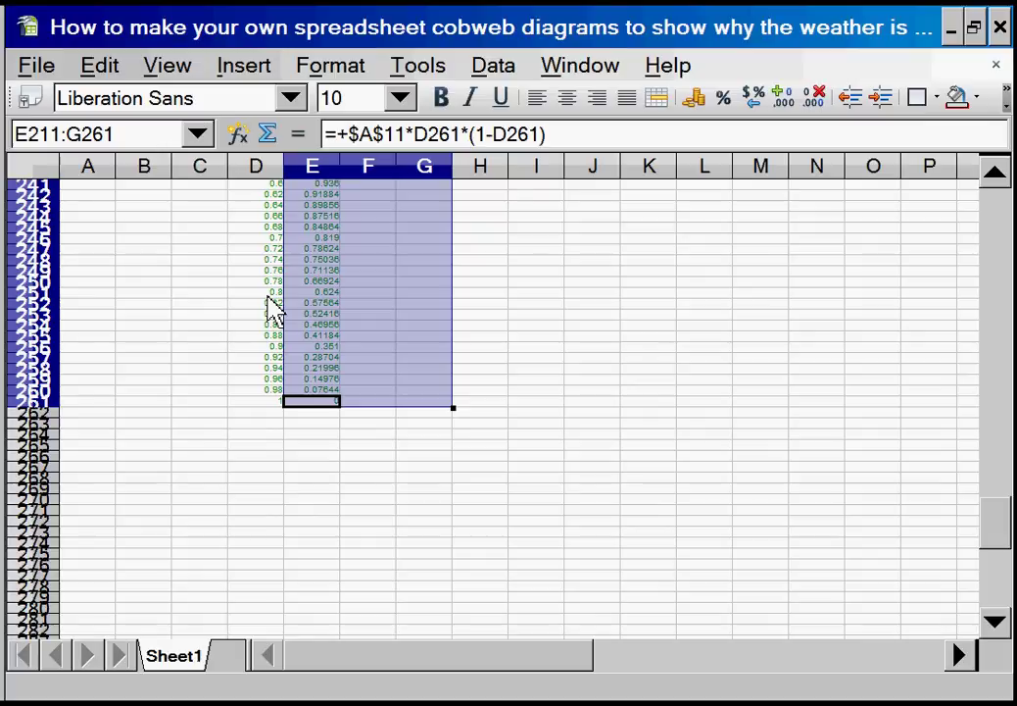
key("shift+Right")
key("shift+Right")
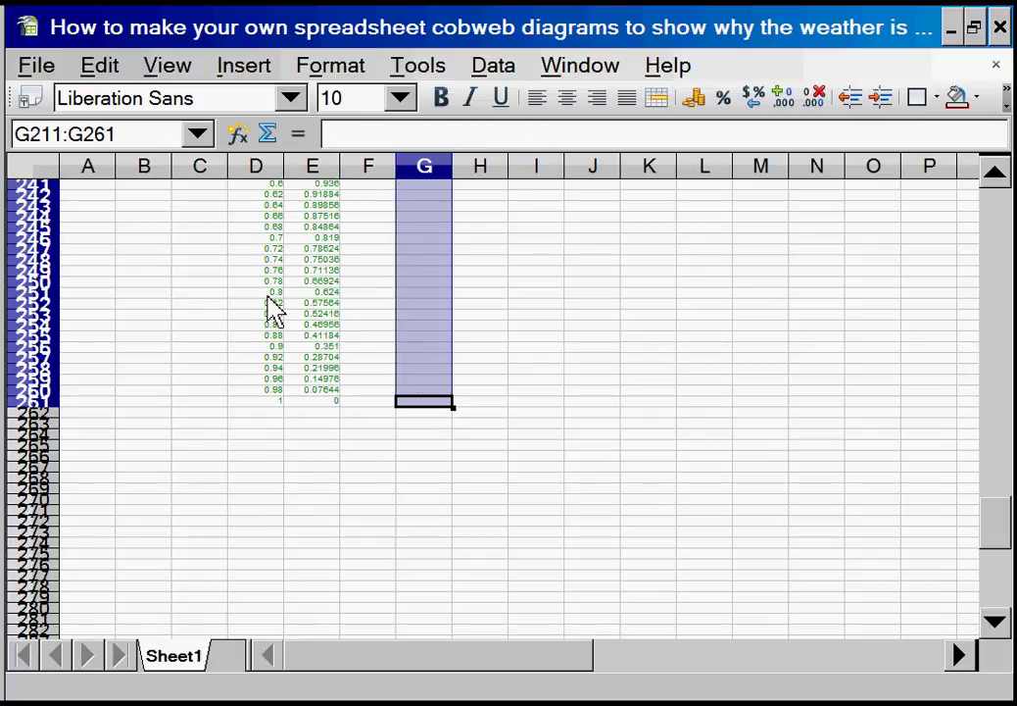
key("ctrl+d")
key("Right")
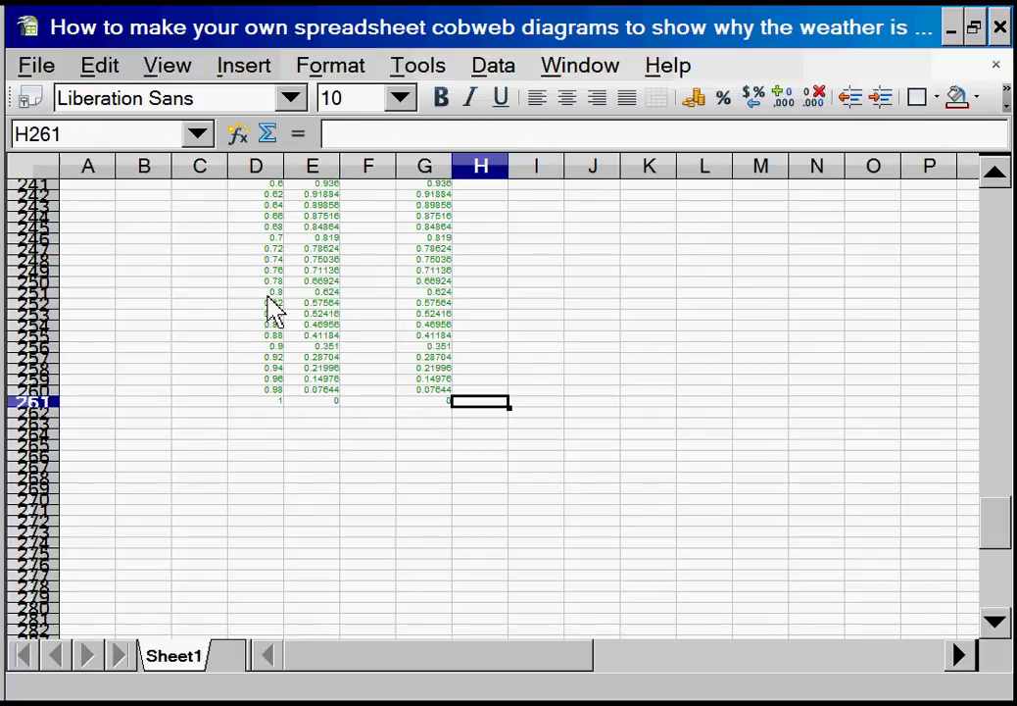
Step: Enter the formula +E12 in H12 under the X=Y heading
key("ctrl+Up")
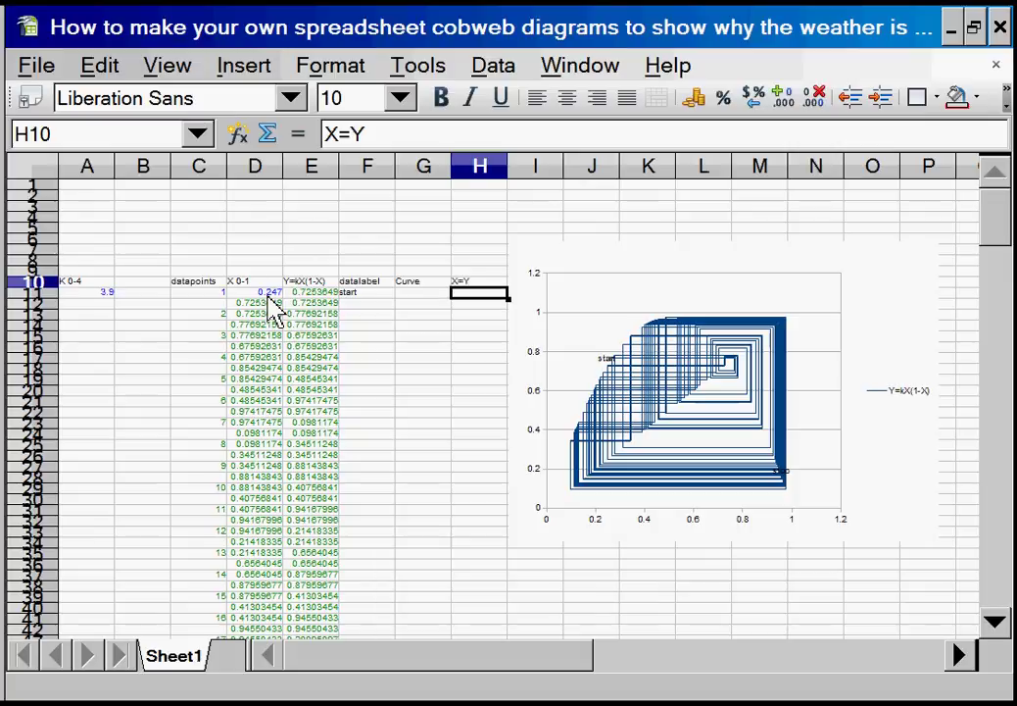
key("Down")
key("Down")
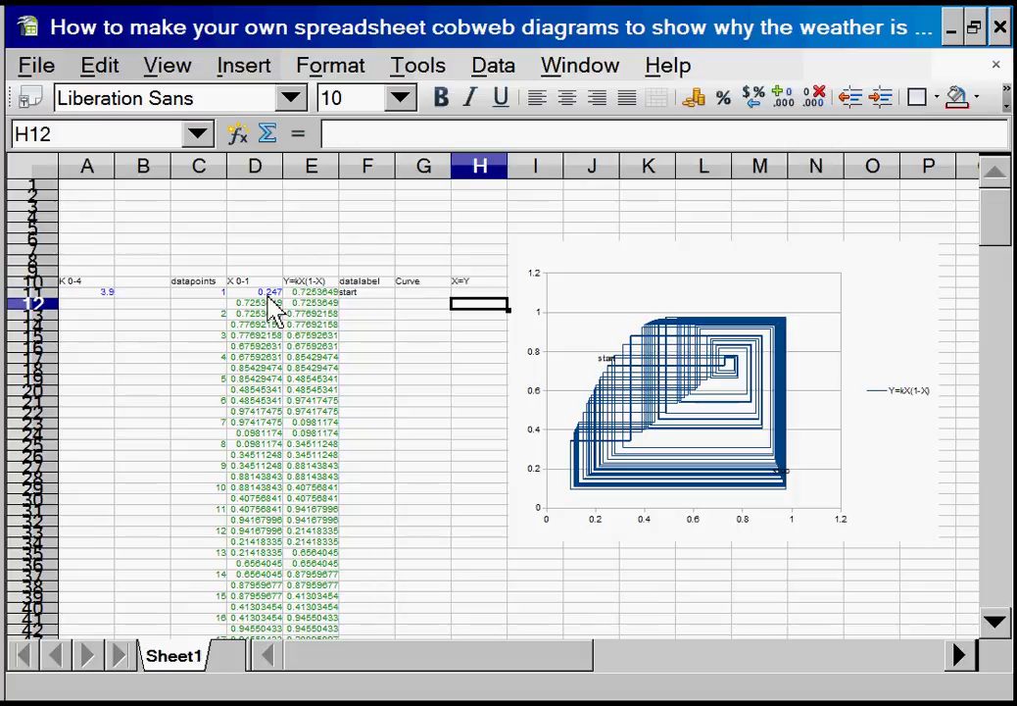
key("Left")
key("Left")
key("Left")
key("Left")
key("Left")
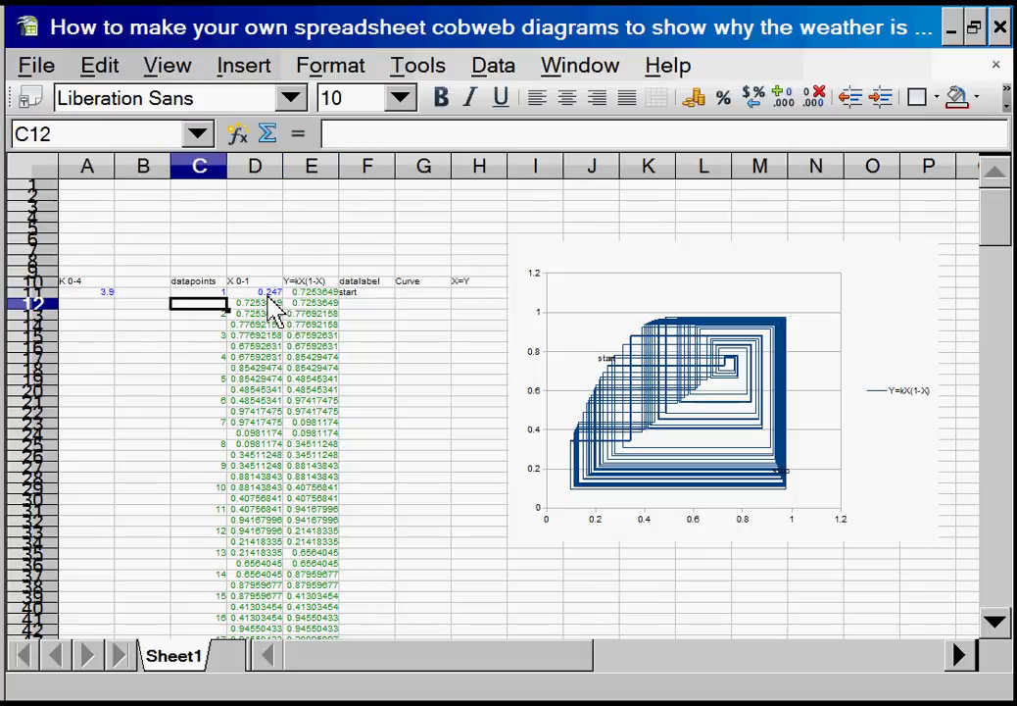
key("Right")
key("Right")
key("Right")
key("Right")
key("Right")
type("+")
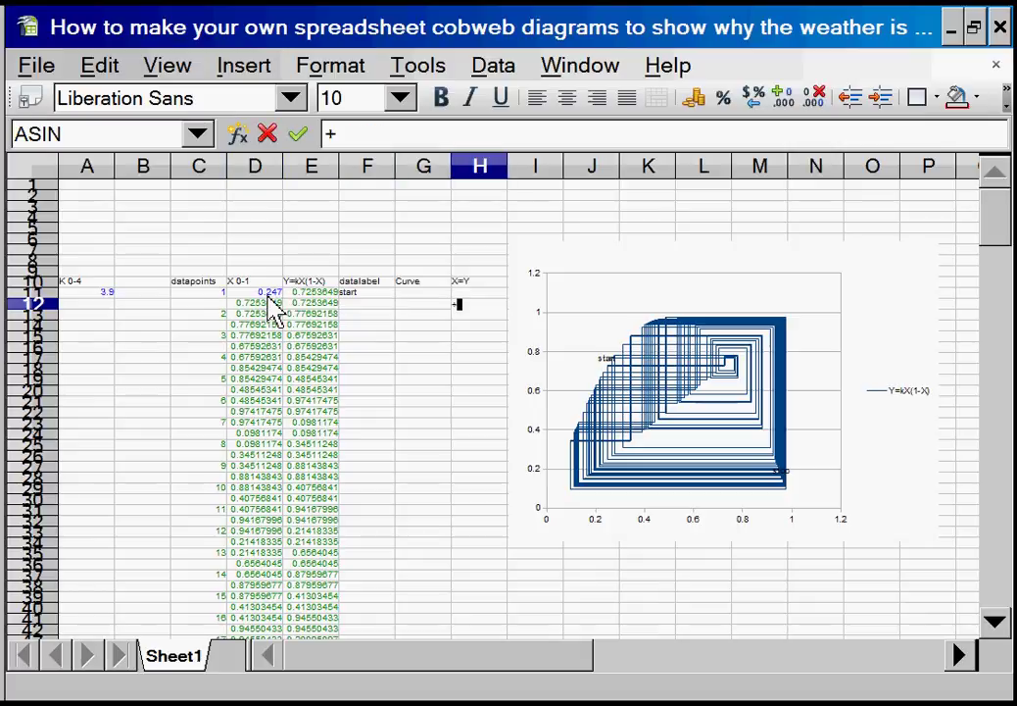
key("Left")
key("Left")
key("Left")
key("Return")
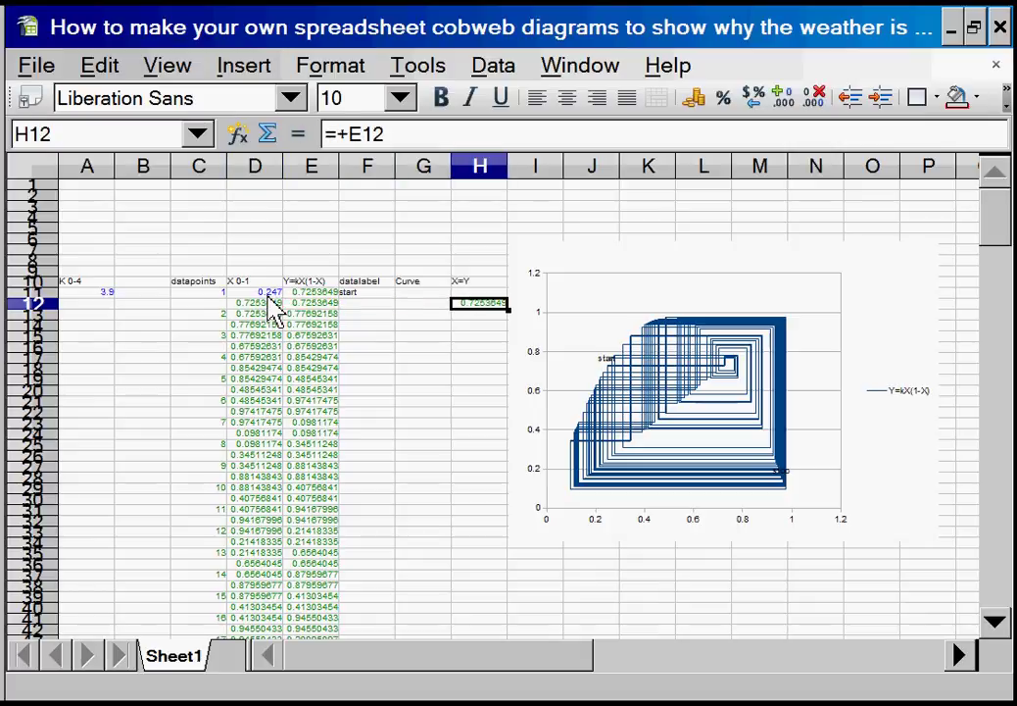
Step: Copy the H12 formula into every second cell of the X=Y column from H14 to H30
key("Down")
key("Down")
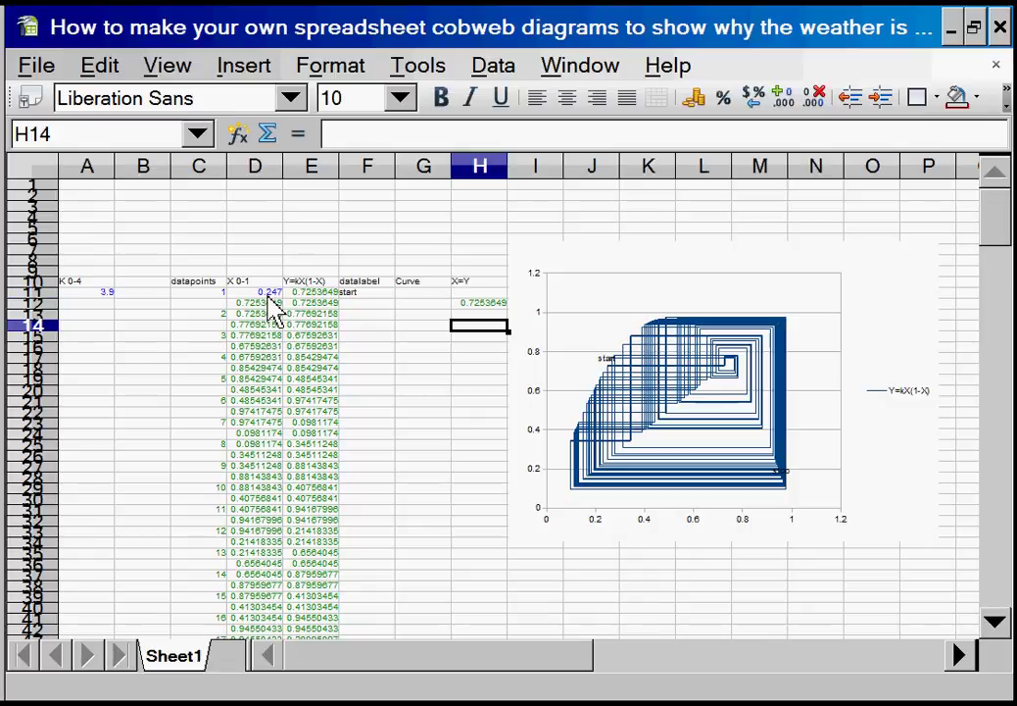
key("ctrl+v")
key("Down")
key("Down")
key("ctrl+v")
key("Down")
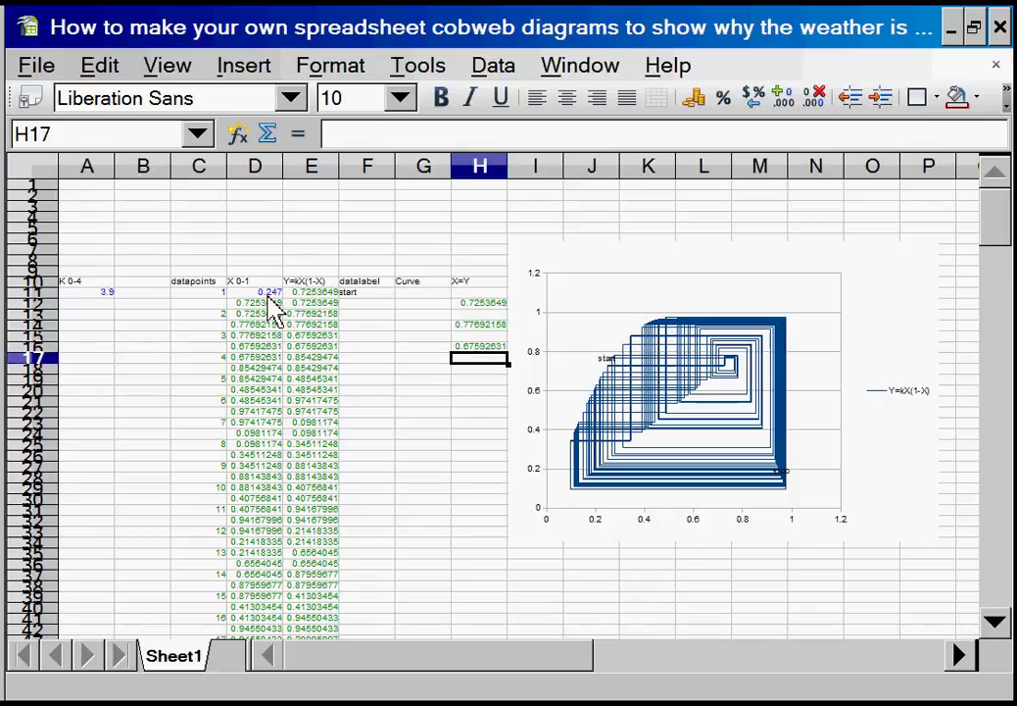
key("Down")
key("ctrl+v")
key("Down")
key("Down")
key("ctrl+v")
key("Down")
key("Down")
key("ctrl+v")
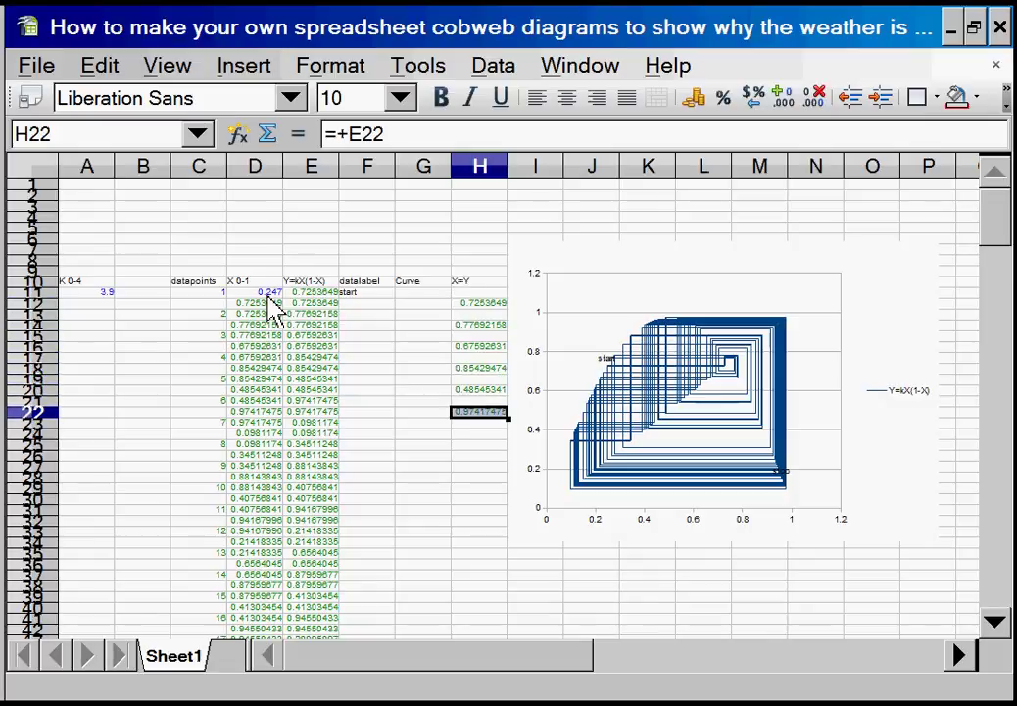
key("Down")
key("Down")
key("ctrl+v")
key("Down")
key("Down")
key("ctrl+v")
key("Down")
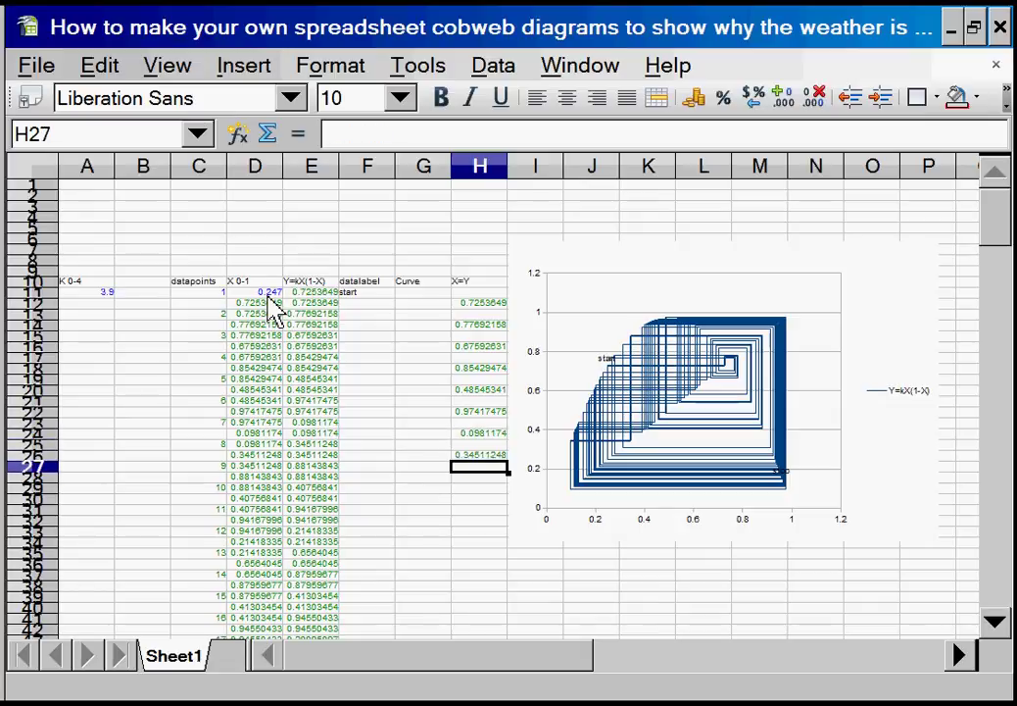
key("Down")
key("ctrl+v")
key("Down")
key("Down")
key("ctrl+v")
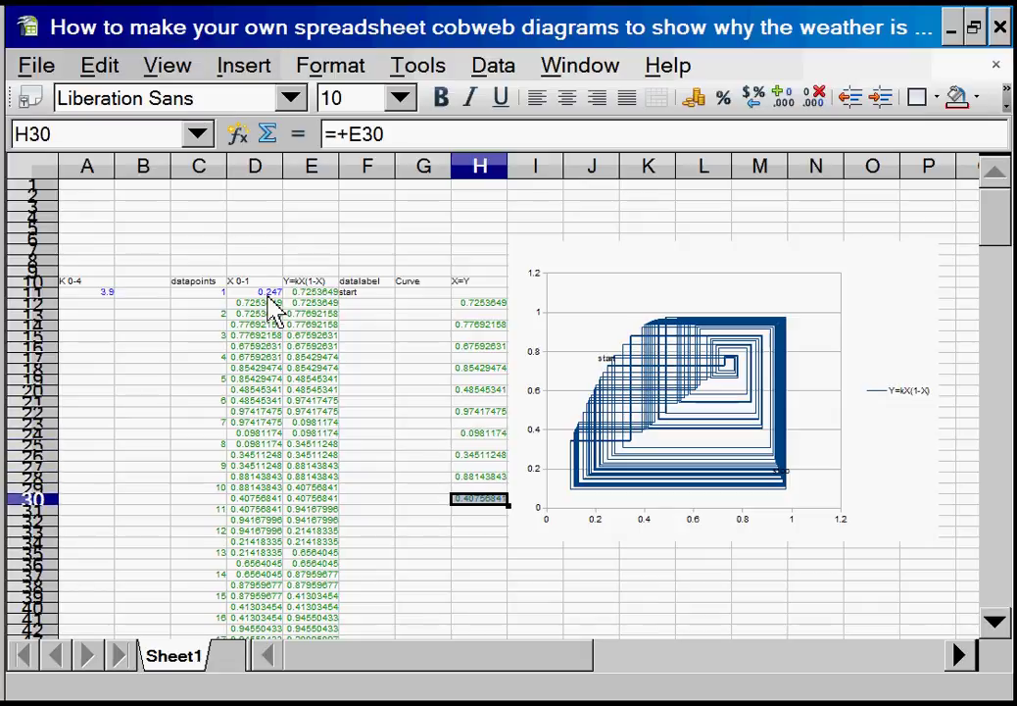
Step: Copy the alternating block H11:H30 and paste it directly below, starting at H31
key("Up")
key("Up")
key("Up")
key("Up")
key("Up")
key("Up")
key("Up")
key("Up")
key("Up")
key("Up")
key("Up")
key("Up")
key("Up")
key("Up")
key("Up")
key("Up")
key("Up")
key("Up")
key("Up")
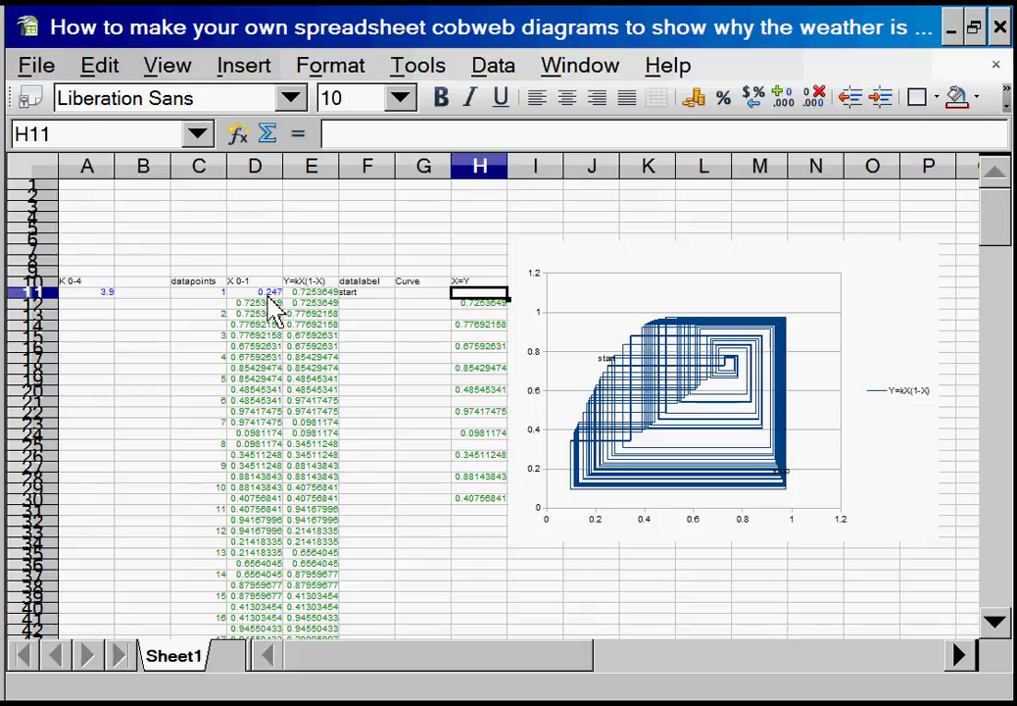
key("shift+Down")
key("shift+Down")
key("shift+Down")
key("shift+Down")
key("shift+Down")
key("shift+Down")
key("shift+Down")
key("shift+Down")
key("shift+Down")
key("shift+Down")
key("shift+Down")
key("shift+Down")
key("shift+Down")
key("shift+Down")
key("shift+Down")
key("shift+Down")
key("shift+Down")
key("shift+Down")
key("shift+Down")
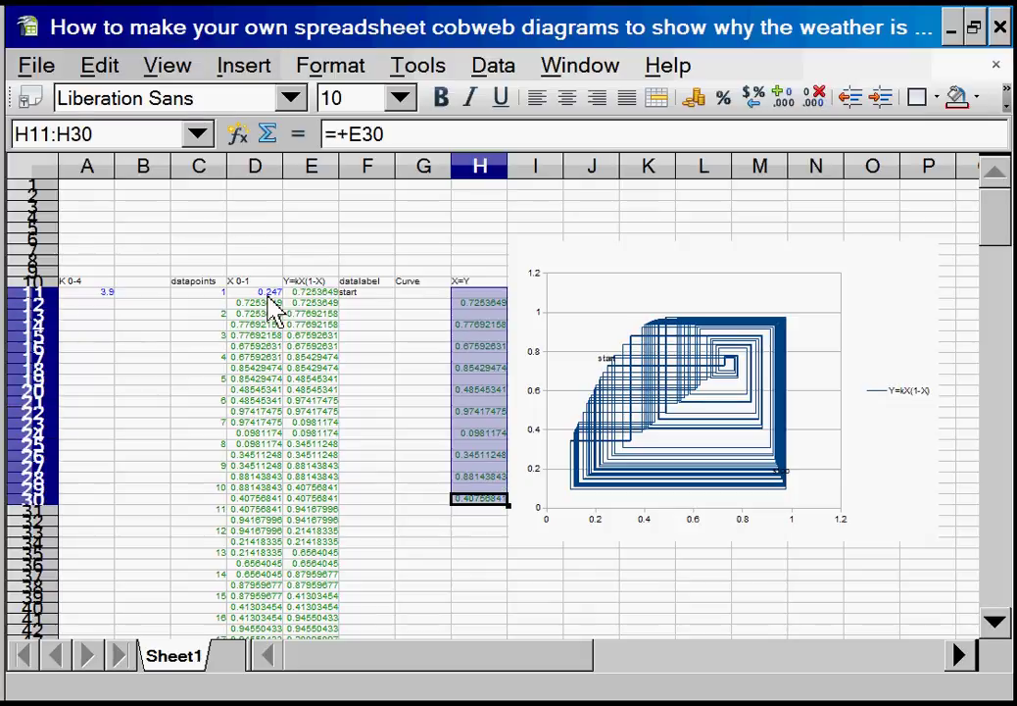
key("ctrl+c")
key("Down")
key("ctrl+v")
Step: Copy the alternating X=Y block H11:H50 and paste it into H51:H90
key("Up")
key("Up")
key("Up")
key("Up")
key("Up")
key("Up")
key("Up")
key("Up")
key("Up")
key("Up")
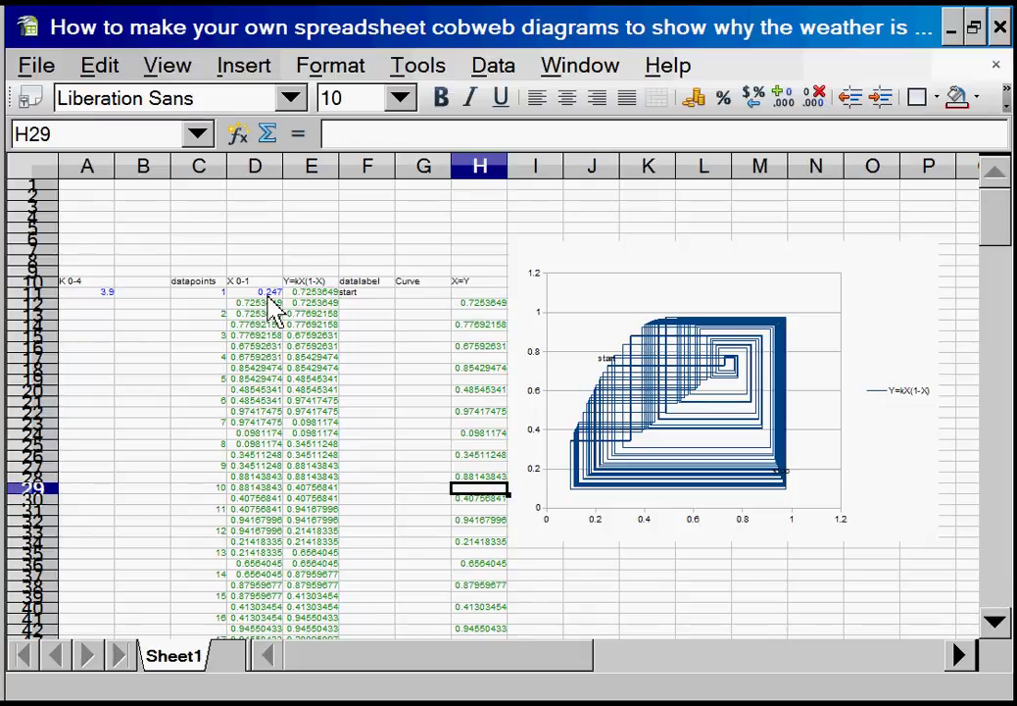
key("Up")
key("Up")
key("Up")
key("Up")
key("Up")
key("Up")
key("Up")
key("Up")
key("Up")
key("Up")
key("shift+Down")
key("shift+Down")
key("shift+Down")
key("shift+Down")
key("shift+Down")
key("shift+Down")
key("shift+Down")
key("shift+Down")
key("shift+Down")
key("shift+Down")
key("shift+Down")
key("shift+Down")
key("shift+Down")
key("shift+Down")
key("shift+Down")
key("shift+Down")
key("shift+Down")
key("shift+Down")
key("shift+Down")
key("shift+Down")
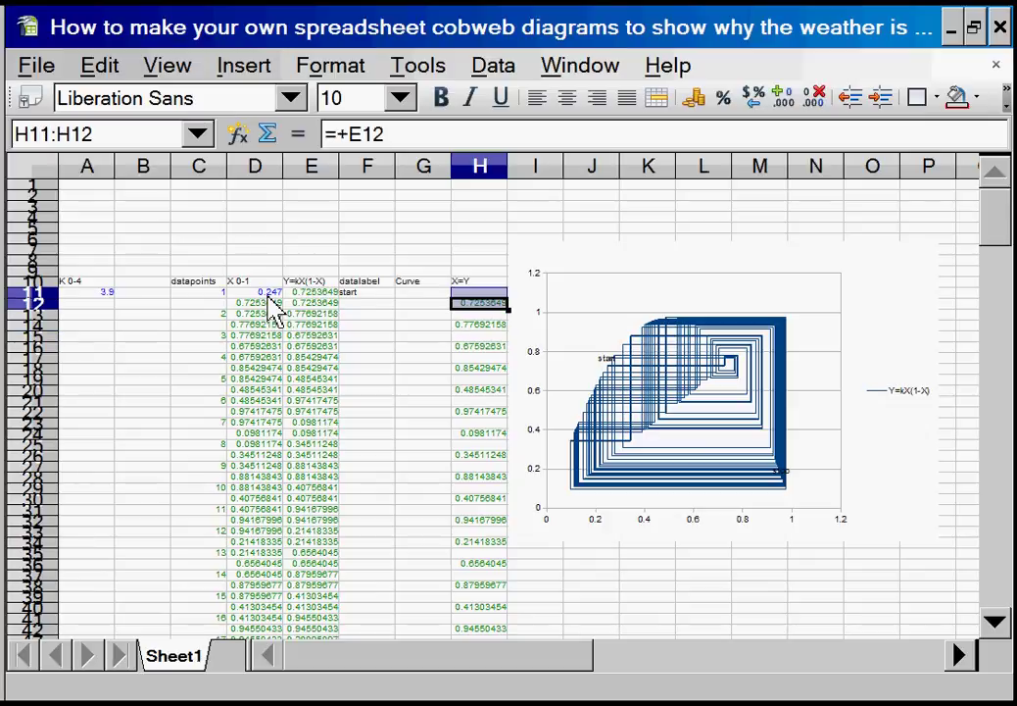
key("shift+Down")
key("shift+Down")
key("shift+Down")
key("shift+Down")
key("shift+Down")
key("shift+Down")
key("shift+Down")
key("shift+Down")
key("shift+Down")
key("shift+Down")
key("shift+Down")
key("shift+Down")
key("shift+Down")
key("shift+Down")
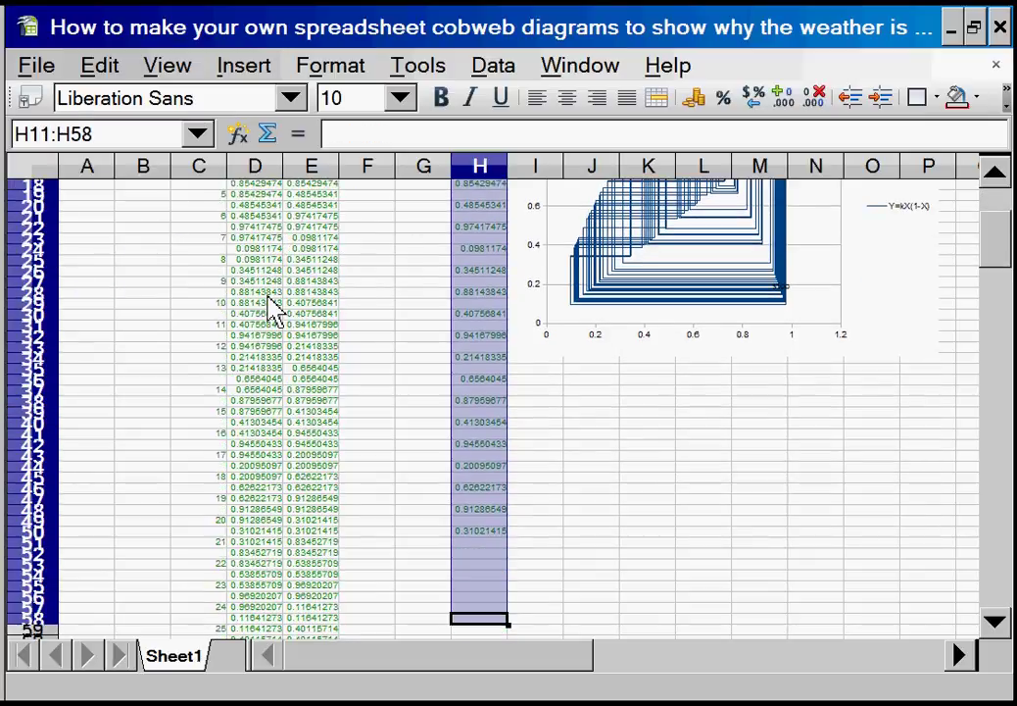
key("shift+Up")
key("shift+Up")
key("shift+Up")
key("shift+Up")
key("shift+Up")
key("shift+Up")
key("shift+Up")
key("shift+Up")
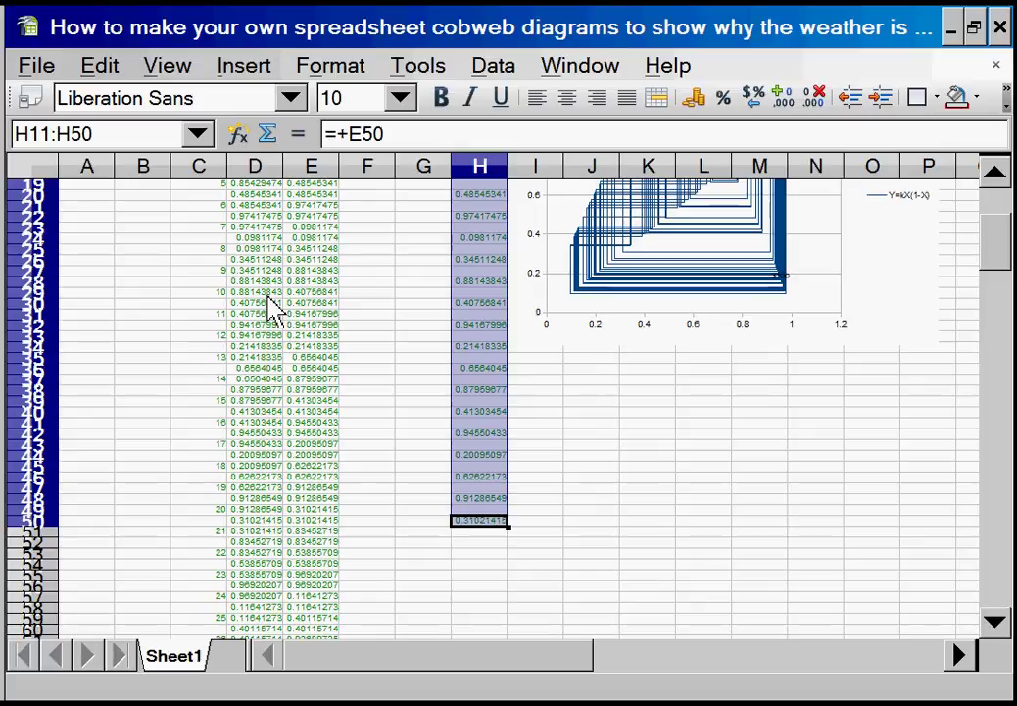
key("ctrl+c")
key("Down")
key("ctrl+v")
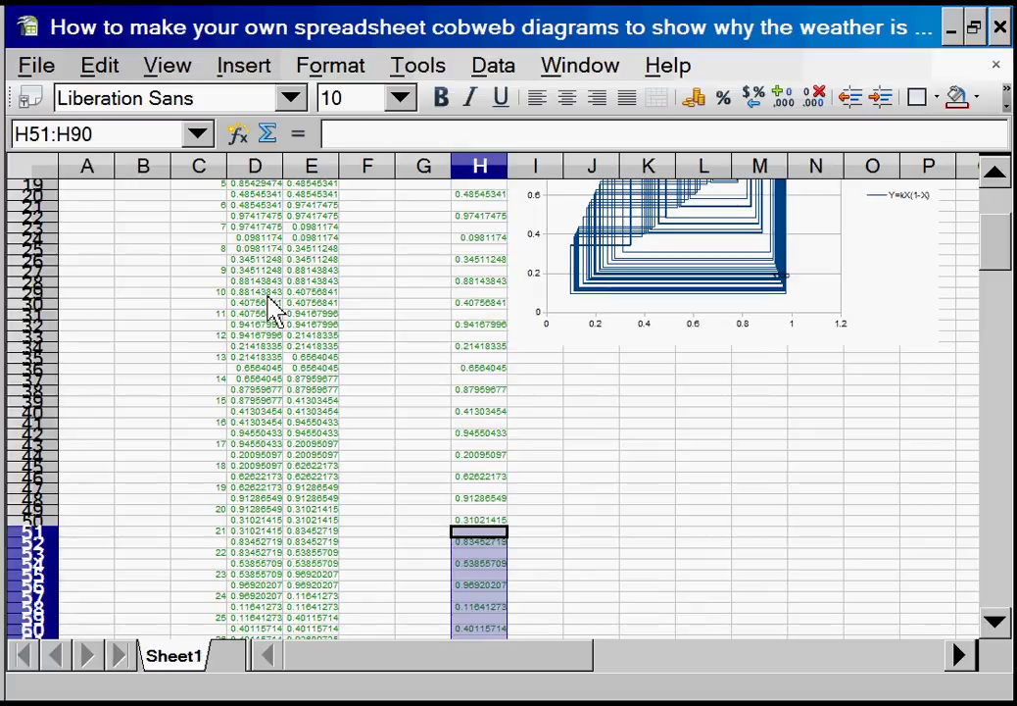
Step: Paste the copied 40-row X=Y block into H91:H130 and again into H131:H170
key("Page_Down")
key("Up")
key("Up")
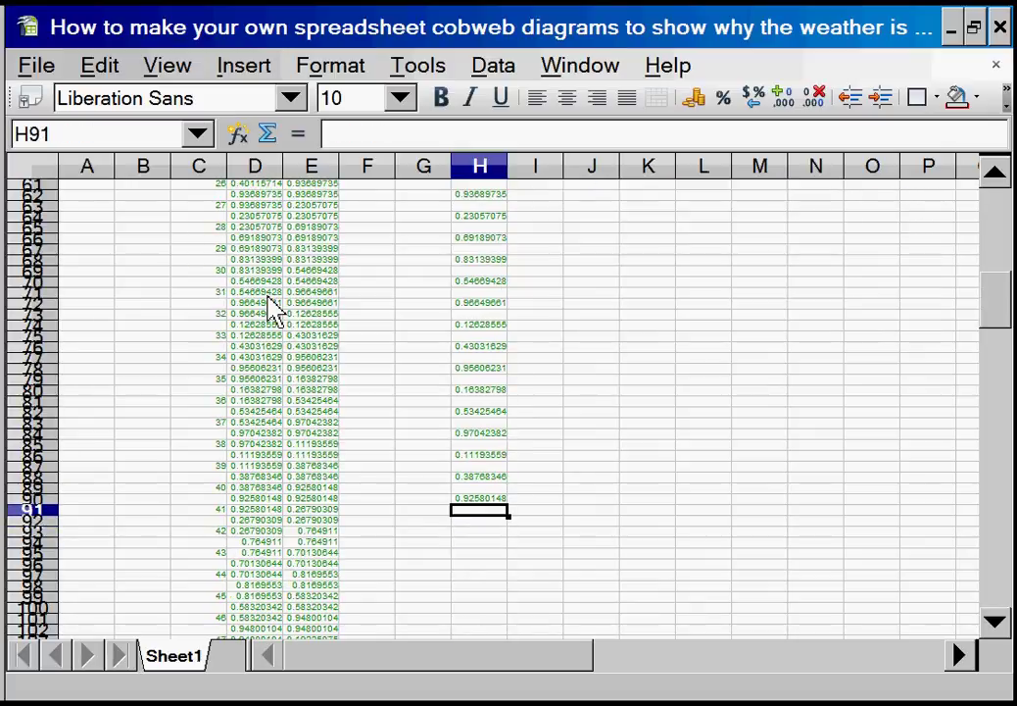
key("ctrl+v")
key("Page_Down")
key("Up")
key("Up")
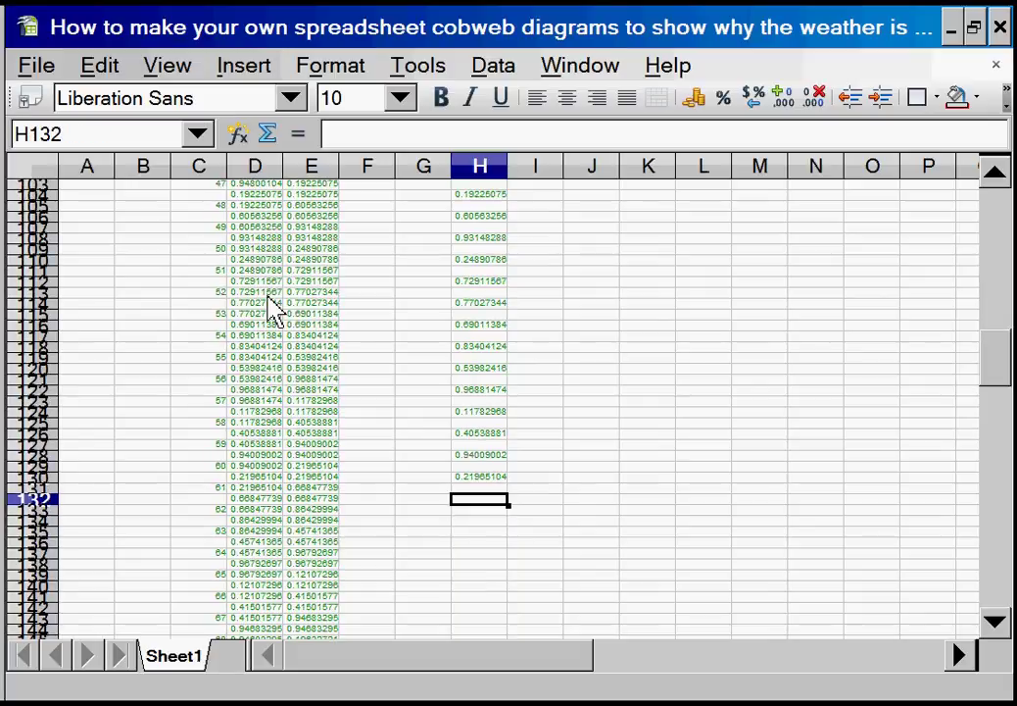
key("ctrl+v")
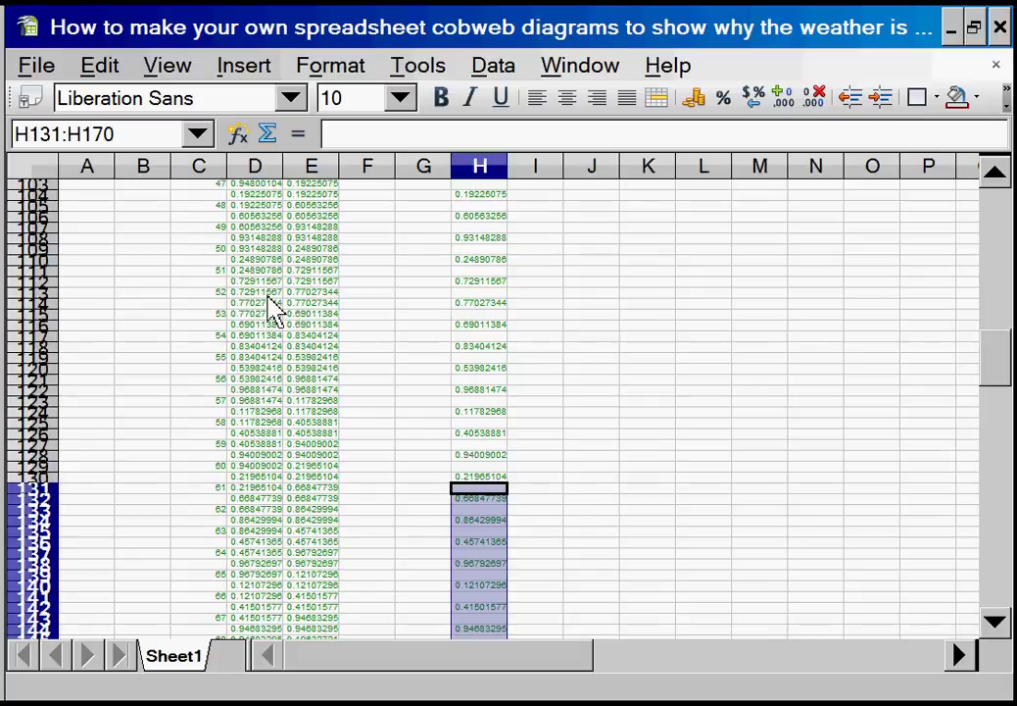
Step: Paste the copied 40-row X=Y block into H171:H210
key("Page_Down")
key("Up")
key("Up")
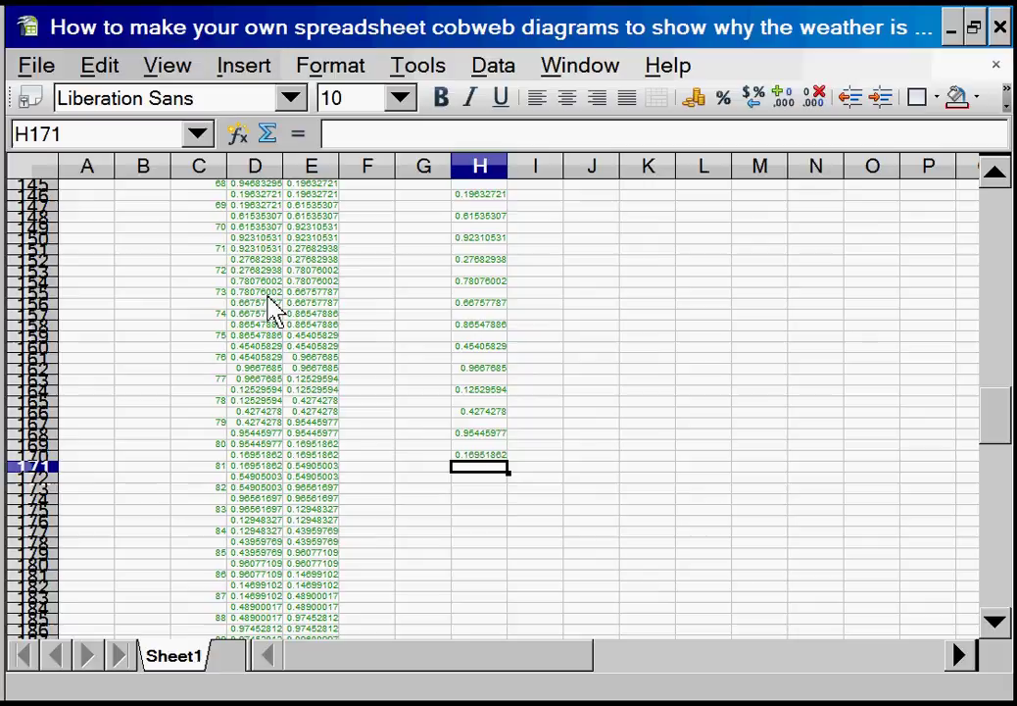
key("ctrl+v")
Step: Examine the lower end of the X=Y column around row 210, where the iteration data stops and the curve data begins
key("Down")
key("Down")
key("Down")
key("Down")
key("Down")
key("Down")
key("Down")
key("Down")
key("Down")
key("Down")
key("Down")
key("Down")
key("Down")
key("Down")
key("Down")
key("Down")
key("Down")
key("Down")
key("Down")
key("Down")
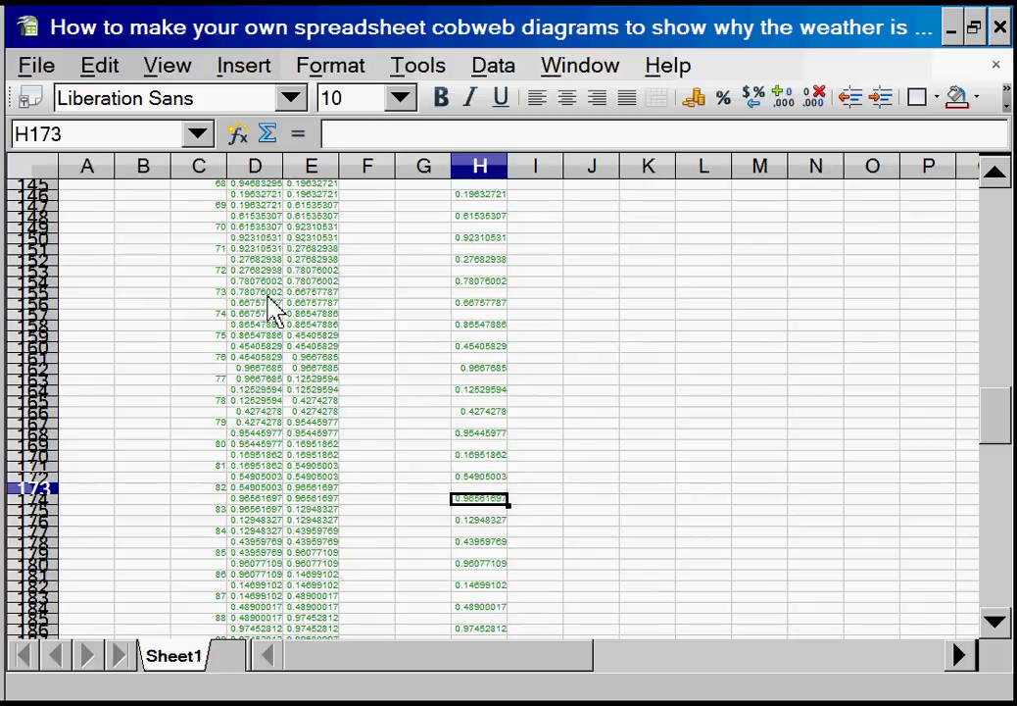
key("Down")
key("Down")
key("Down")
key("Down")
key("Down")
key("Down")
key("Down")
key("Down")
key("Down")
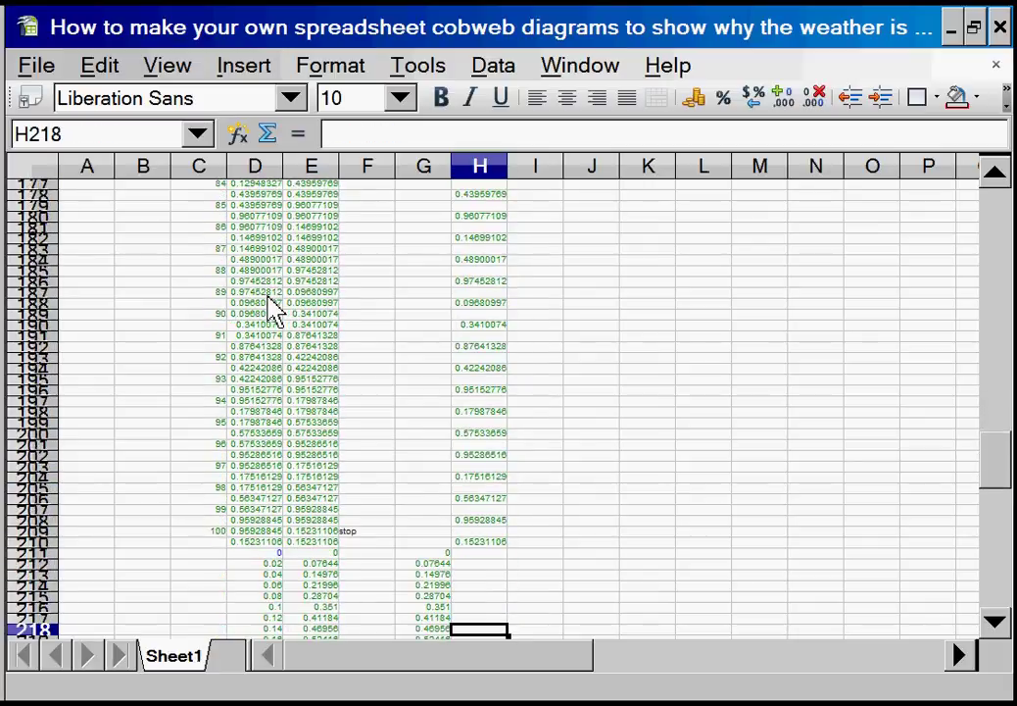
key("Up")
key("Up")
key("Up")
key("Up")
key("Up")
key("Up")
key("Up")
key("Up")
key("Up")
key("Down")
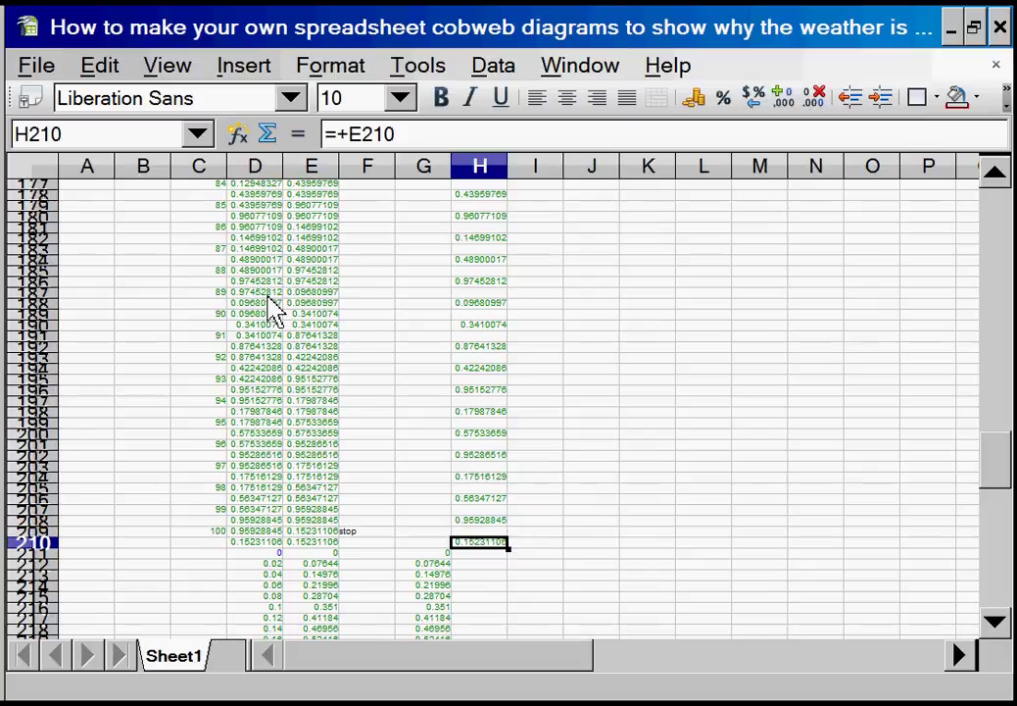
Step: Select the range D10:H261, from the X 0-1 header through the last row of the curve data
key("Left")
key("Left")
key("Left")
key("Left")
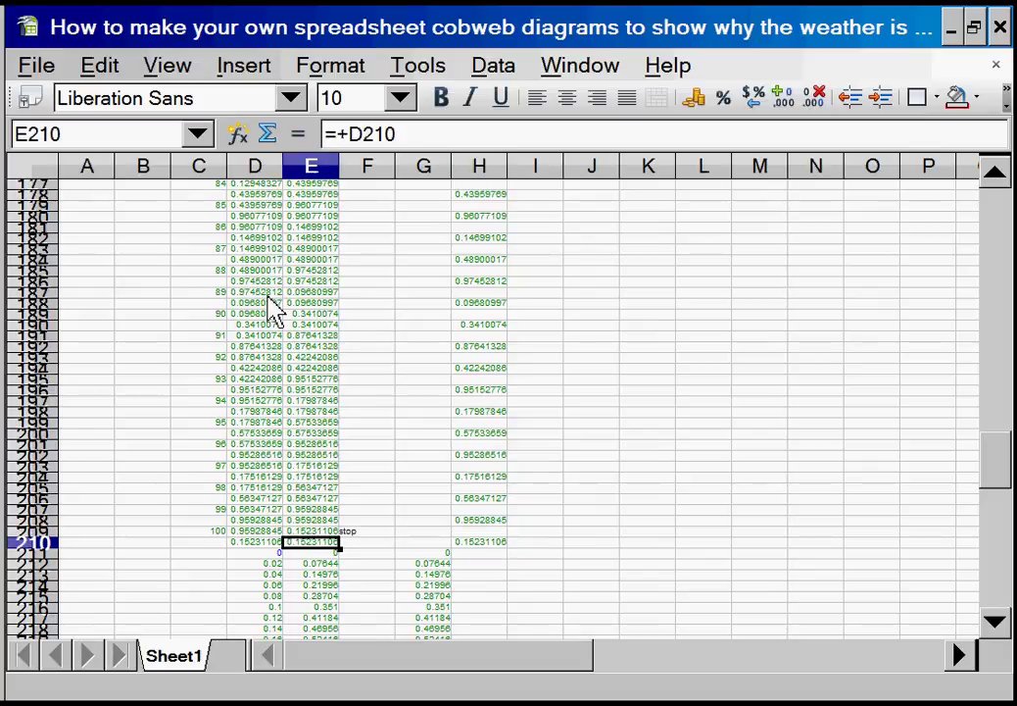
key("ctrl+Up")
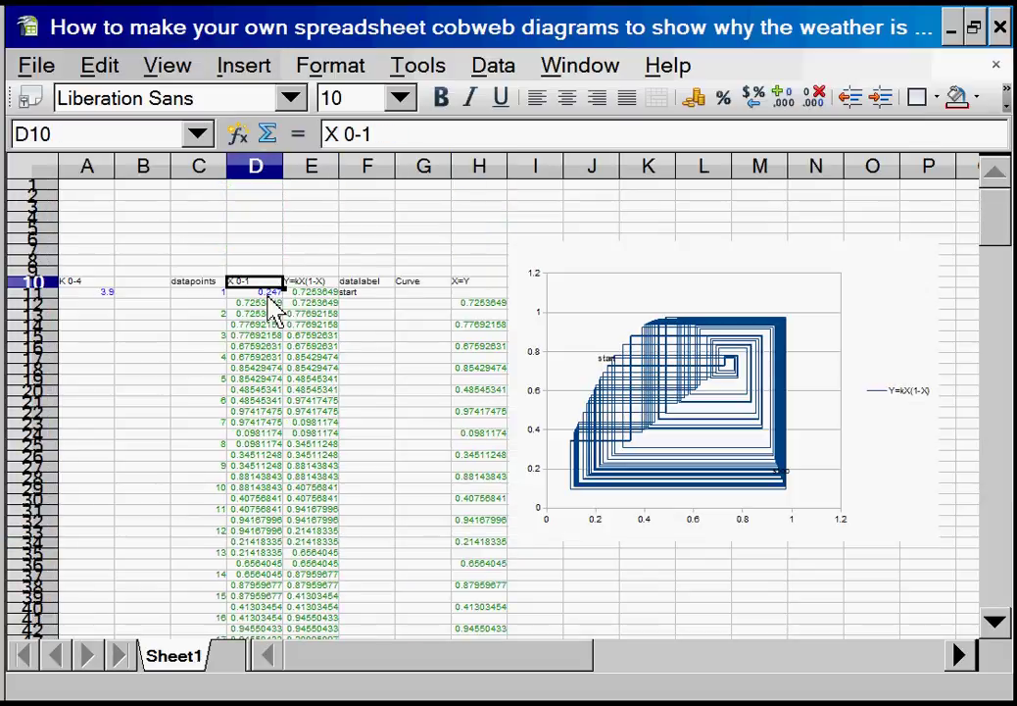
key("shift+Right")
key("shift+Right")
key("shift+Right")
key("shift+Right")
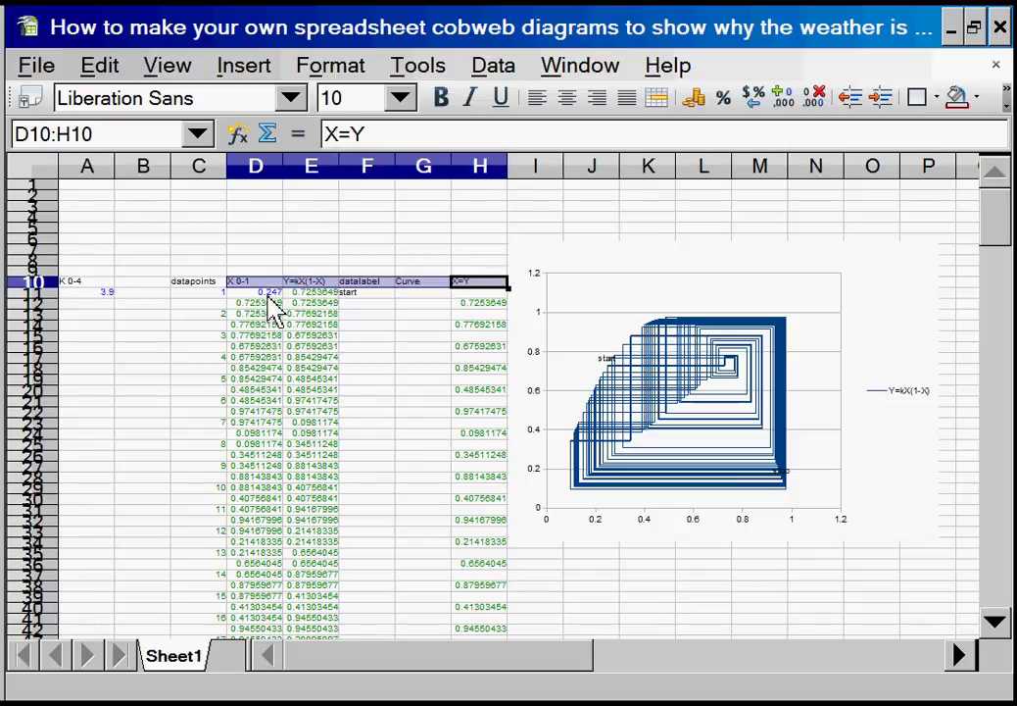
key("shift+Down")
key("shift+Down")
key("shift+Down")
key("shift+Down")
key("shift+Down")
key("shift+Down")
key("shift+Down")
key("shift+Down")
key("shift+Down")
key("shift+Down")
key("shift+Down")
key("shift+Down")
key("shift+Down")
key("shift+Down")
key("shift+Down")
key("shift+Down")
key("shift+Down")
key("shift+Down")
key("shift+Down")
key("shift+Down")
key("shift+Down")
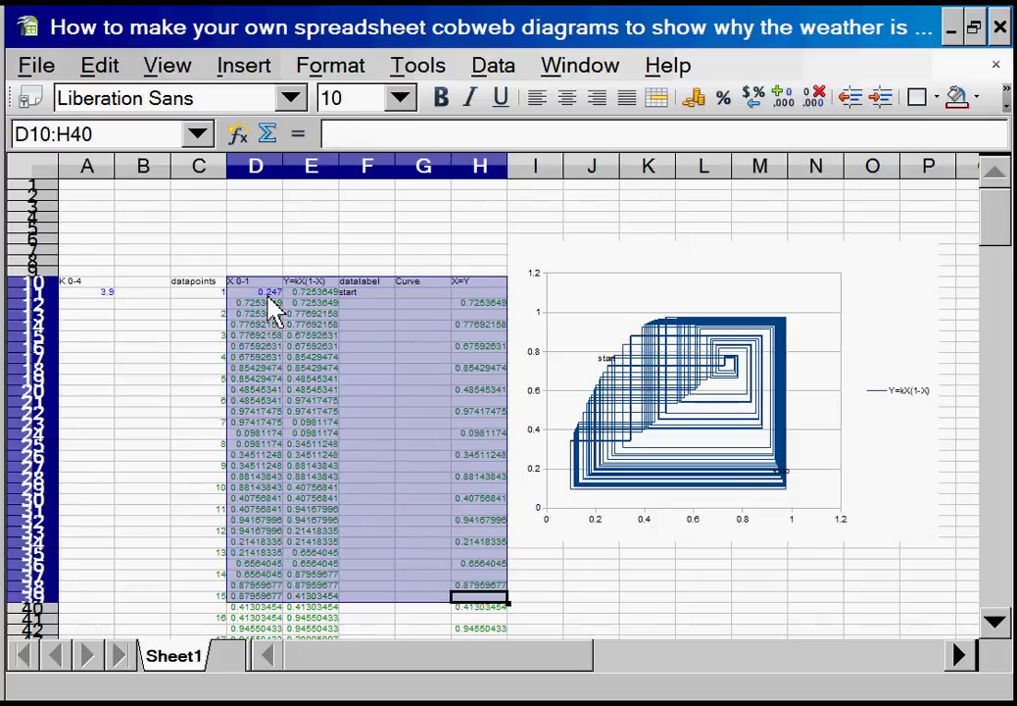
key("shift+Page_Down")
key("shift+Page_Down")
key("shift+Page_Down")
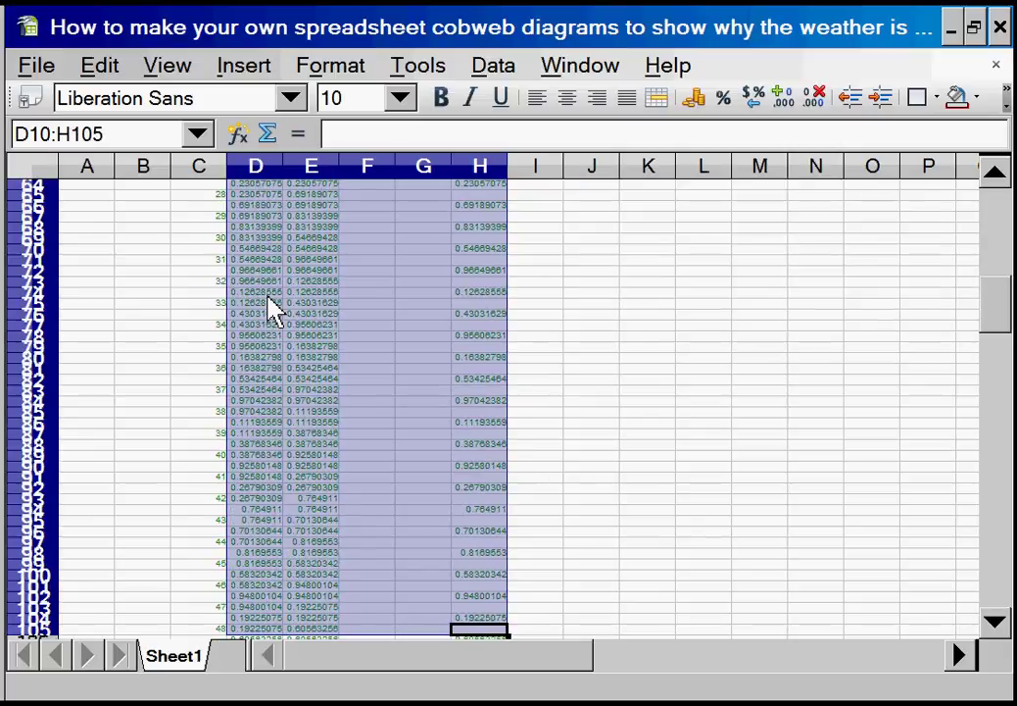
key("shift+Page_Down")
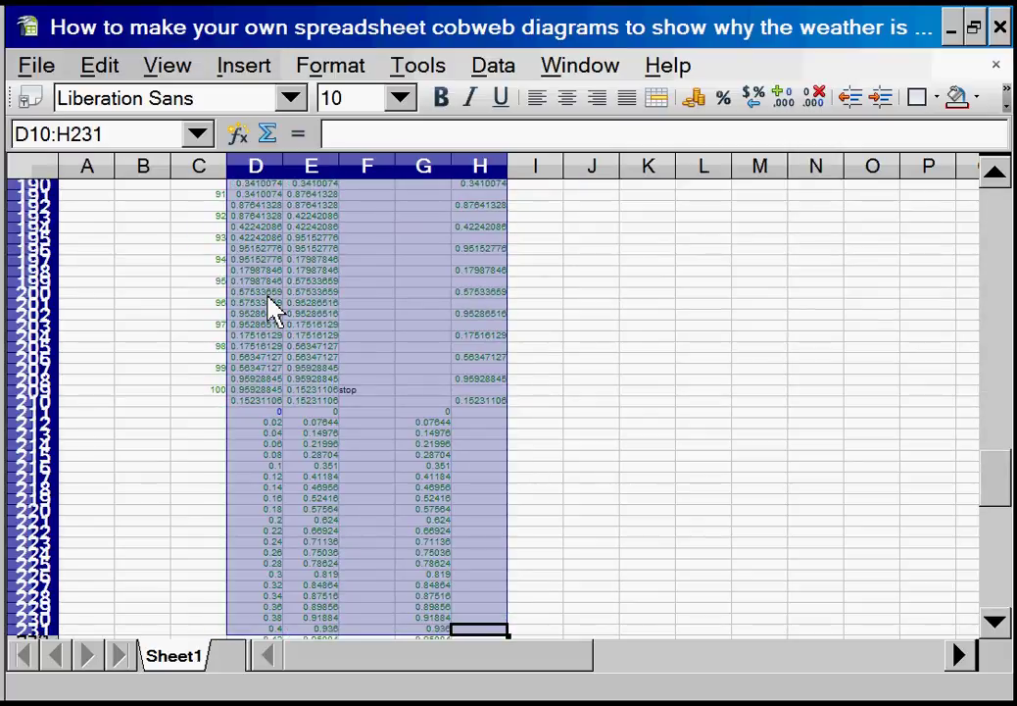
key("shift+Page_Down")
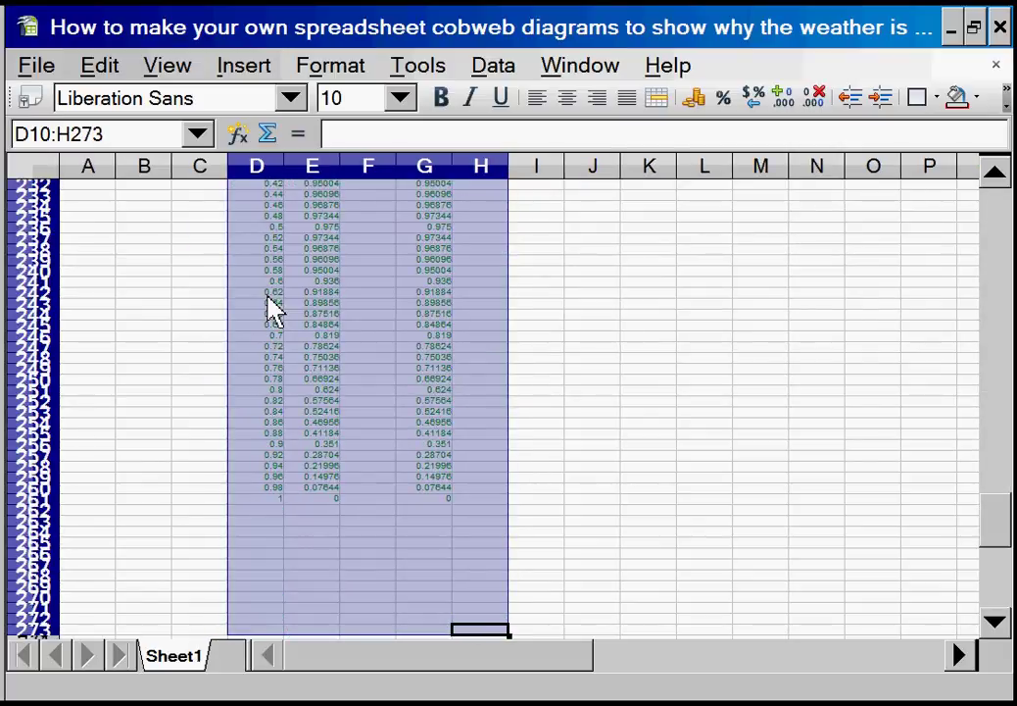
key("shift+Up")
key("shift+Up")
key("shift+Up")
key("shift+Up")
key("shift+Up")
key("shift+Up")
key("shift+Up")
key("shift+Up")
key("shift+Up")
key("shift+Up")
key("shift+Up")
key("shift+Up")
key("shift+Up")
key("shift+Down")
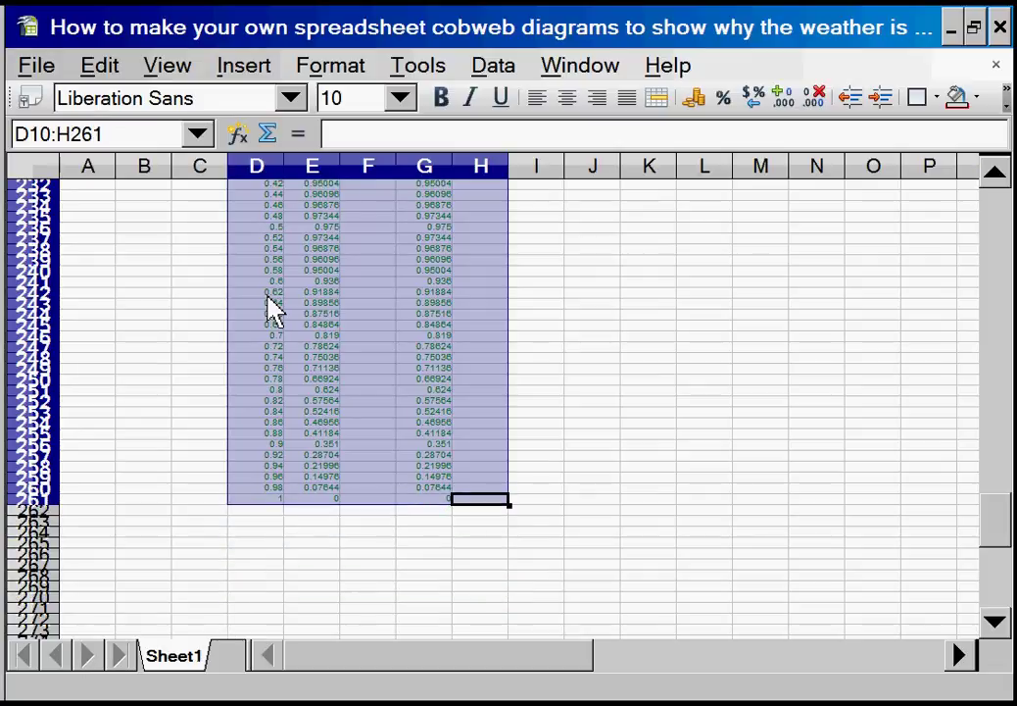
Step: Insert a chart from the selected data as an X-Y (Scatter) chart with the Lines Only variant
key("alt+i")
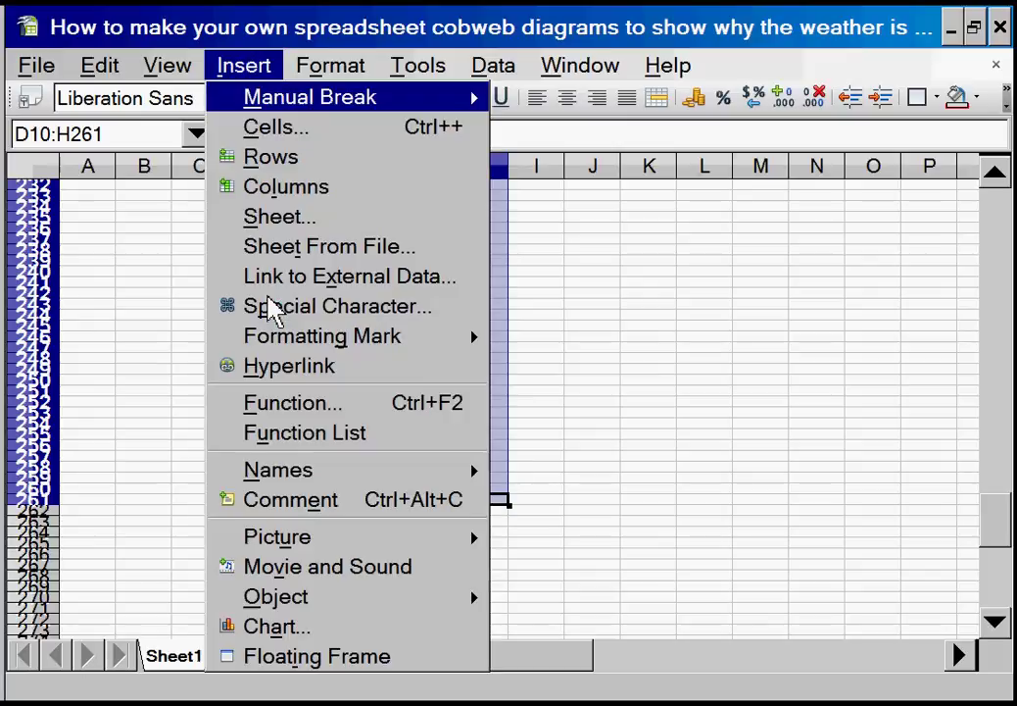
key("Up")
key("Up")
key("Return")
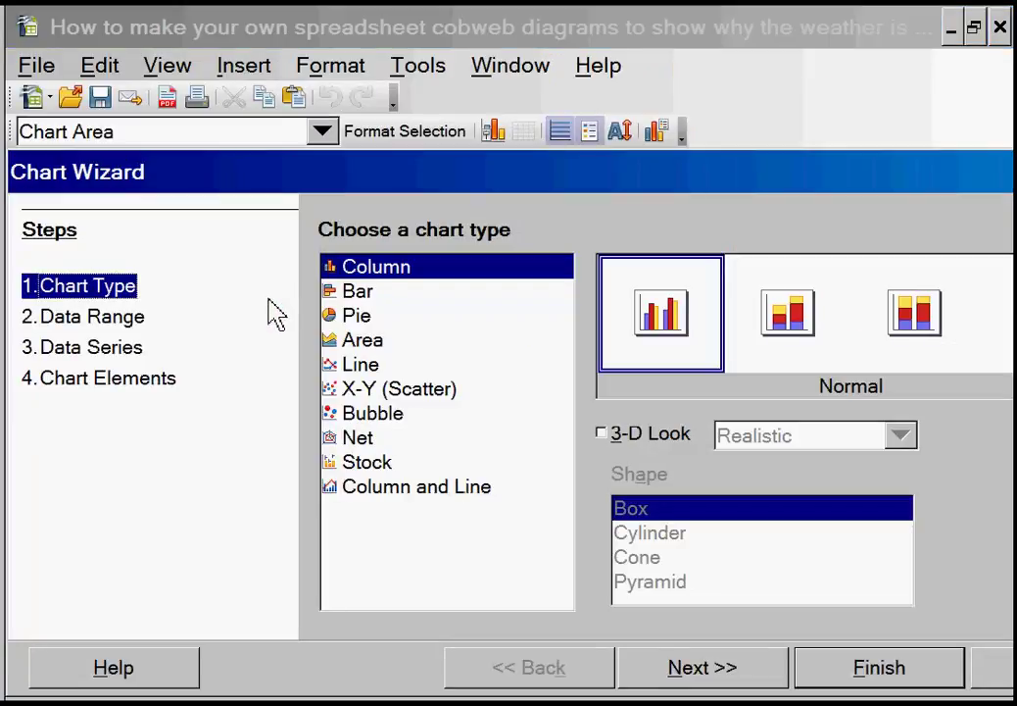
left_click(376, 390)
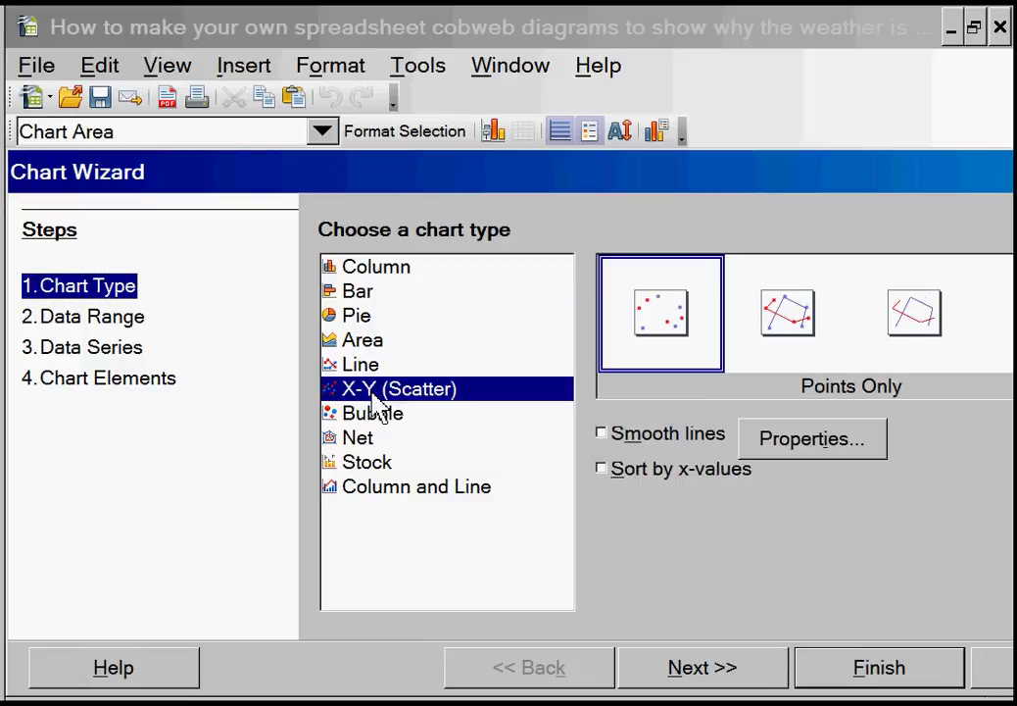
left_click(922, 338)
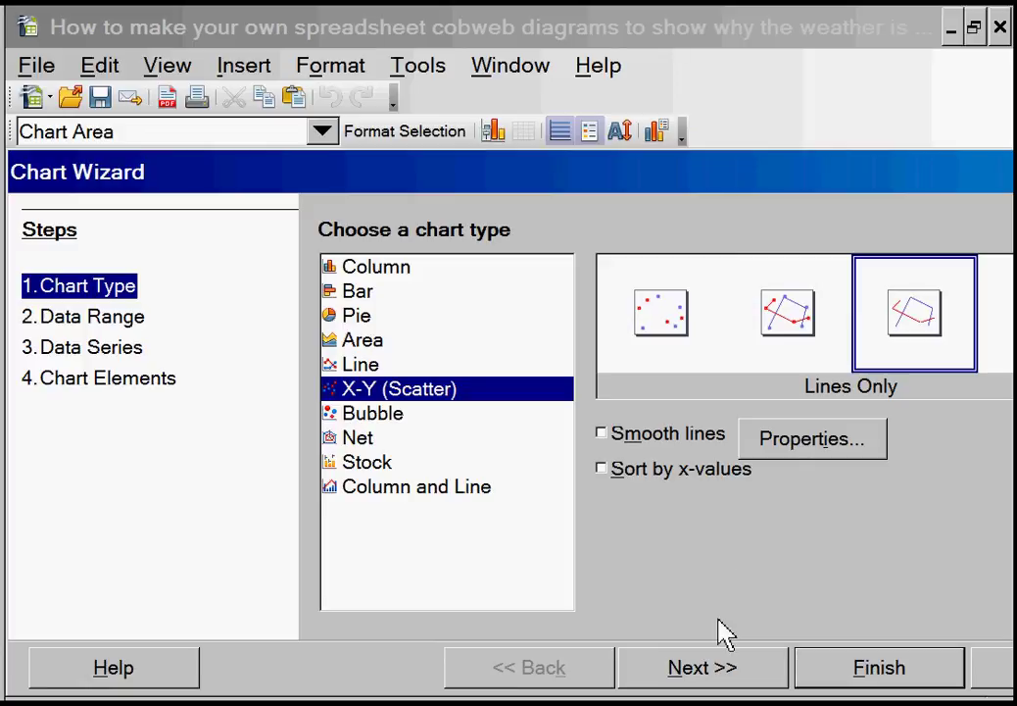
left_click(717, 686)
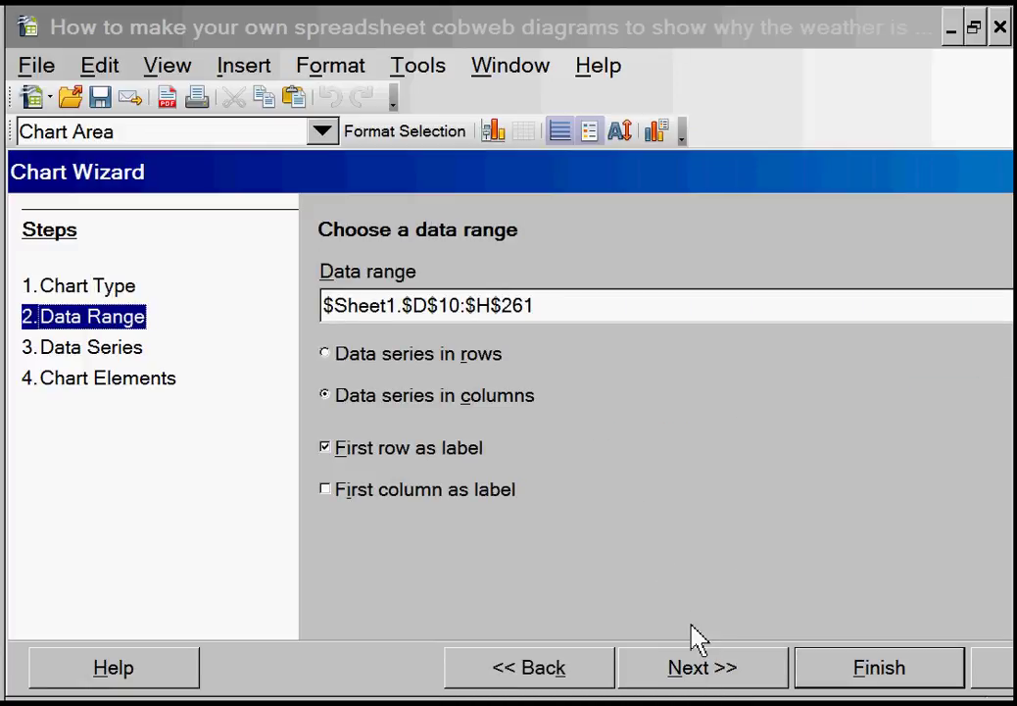
Step: Keep the suggested data range and remove the datalabel series from the chart's data series
left_click(701, 686)
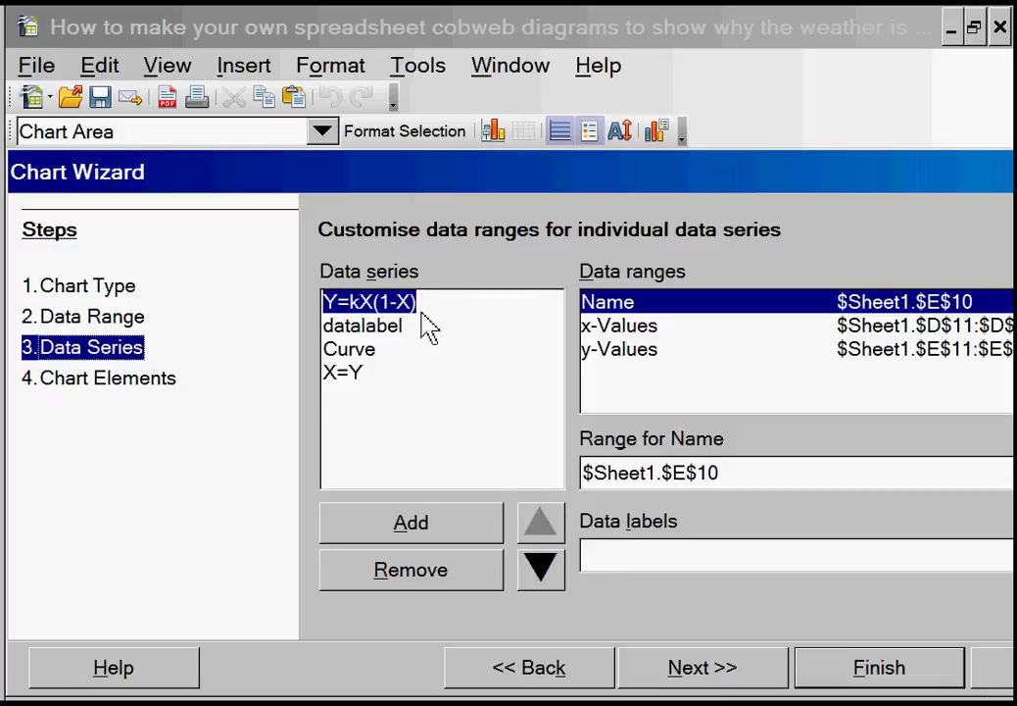
left_click(391, 338)
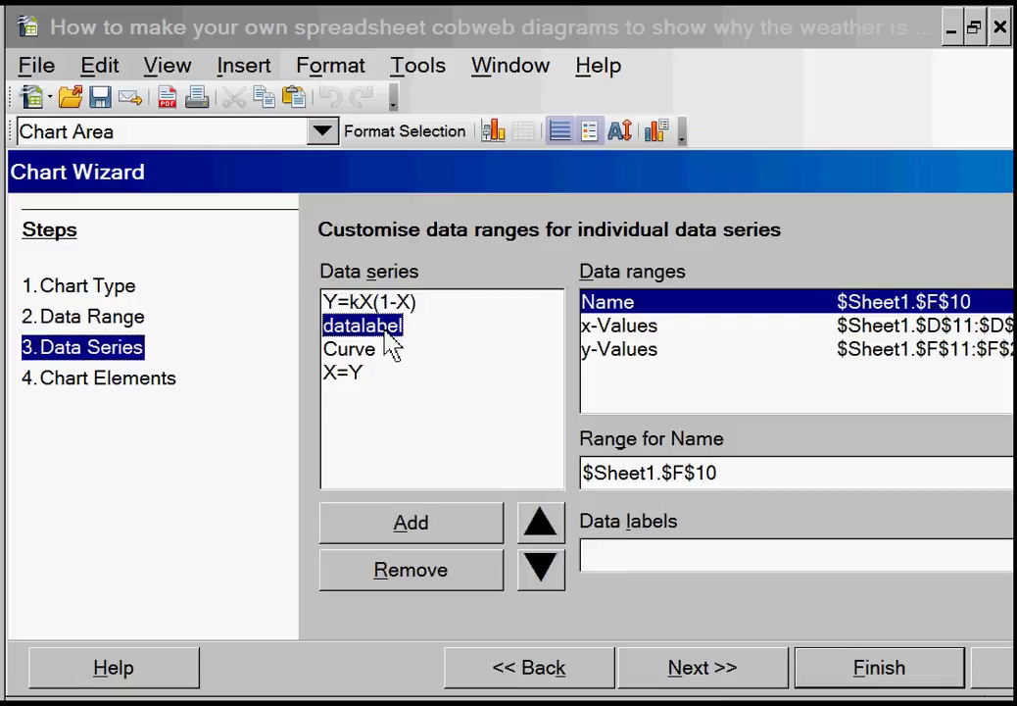
left_click(462, 588)
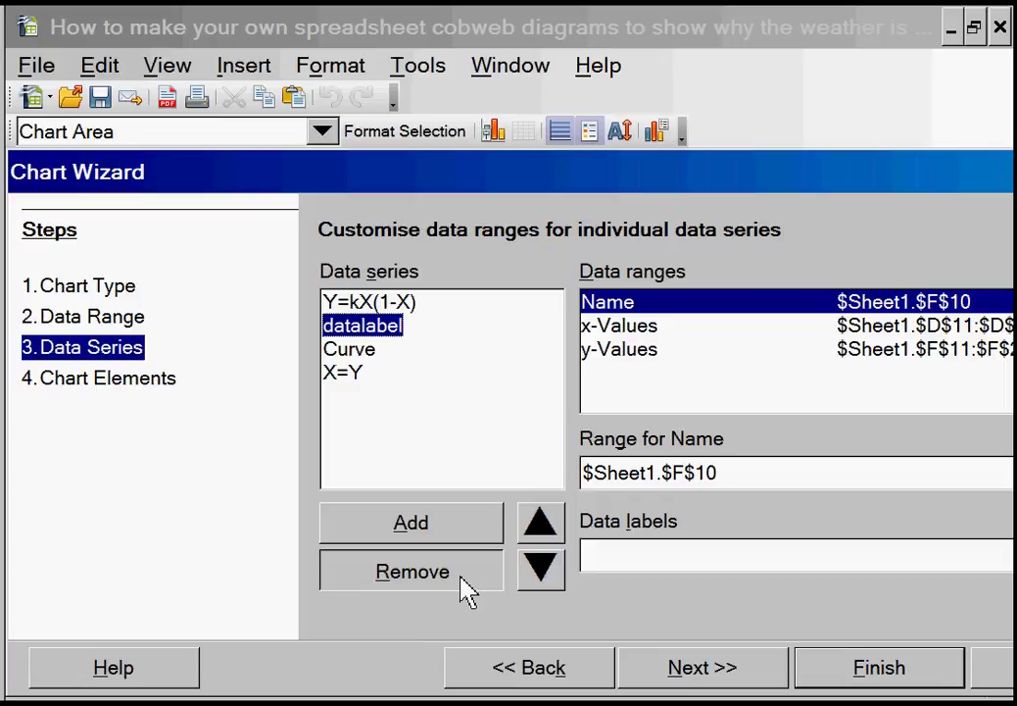
Step: Copy the y-values range of the Y=kX(1-X) series into its data labels range
left_click(385, 305)
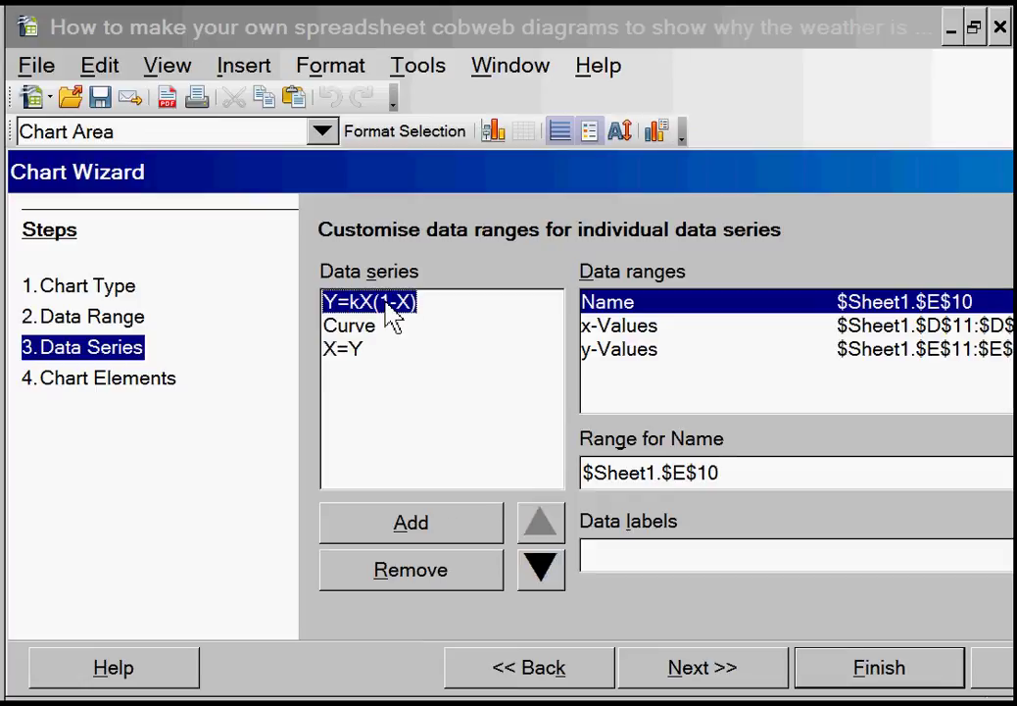
left_click(631, 355)
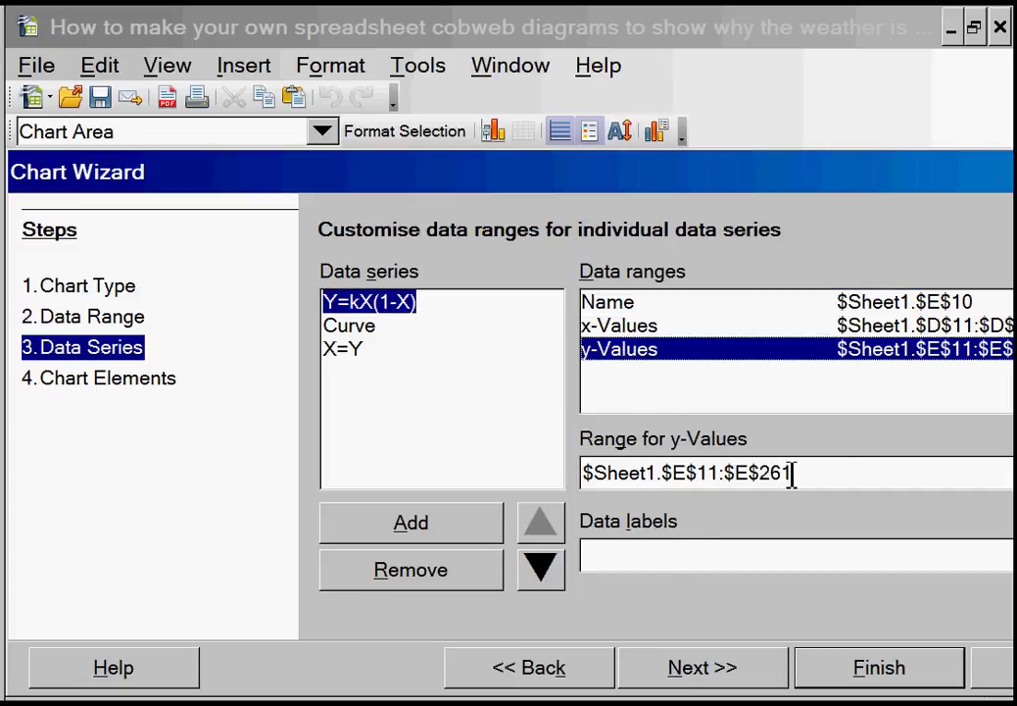
left_click(834, 483)
key("shift+Left")
key("shift+Left")
key("shift+Left")
key("shift+Left")
key("shift+Left")
key("shift+Left")
key("shift+Left")
key("shift+Left")
key("shift+Left")
key("shift+Left")
key("shift+Left")
key("shift+Left")
key("shift+Left")
key("shift+Left")
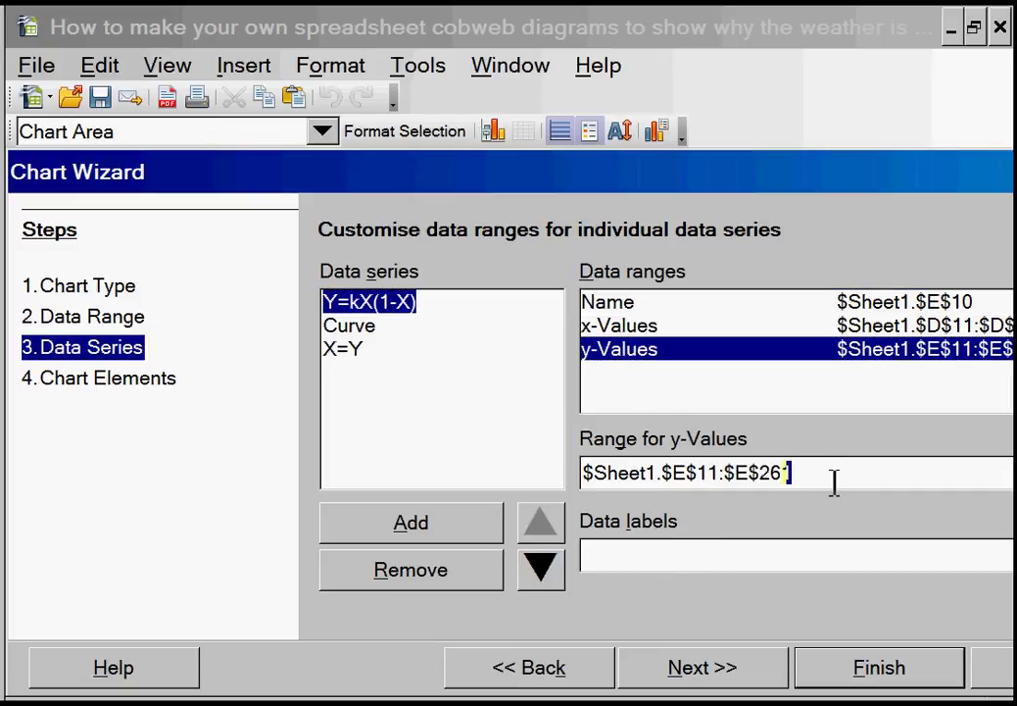
key("shift+Left")
key("shift+Left")
key("shift+Left")
key("shift+Left")
key("shift+Left")
key("shift+Left")
key("ctrl+c")
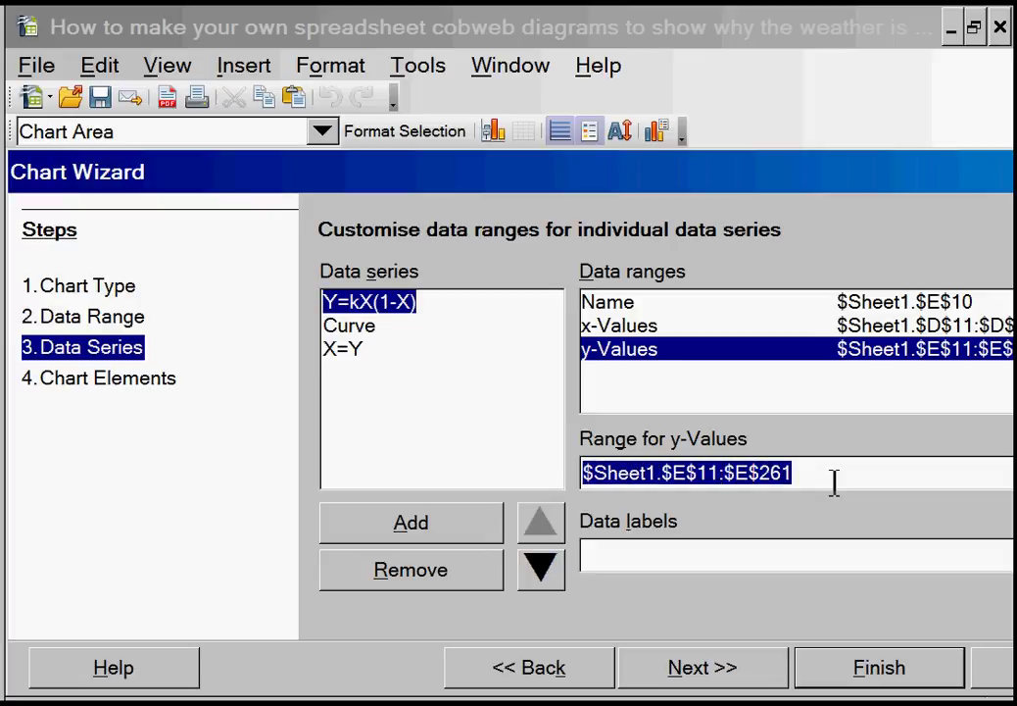
left_click(832, 560)
key("ctrl+v")
Step: Change both column references in the data labels range to F, giving $Sheet1.$F$11:$F$261
key("Left")
key("Left")
key("Left")
key("Left")
key("Left")
key("Left")
key("Left")
key("Left")
key("Left")
key("Left")
key("Left")
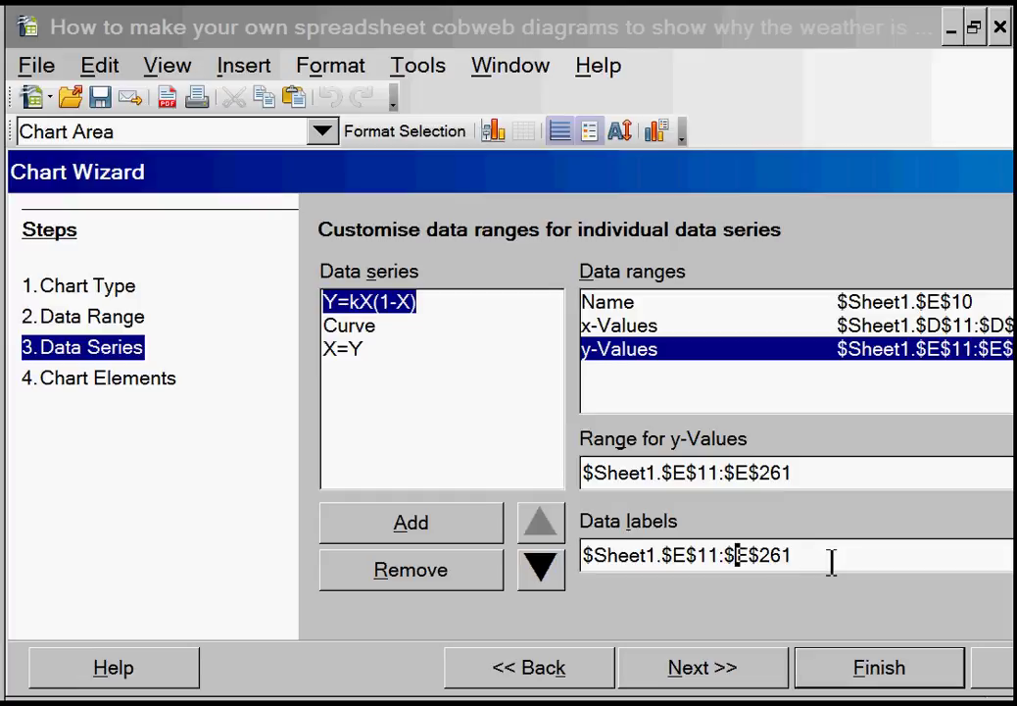
key("Right")
key("BackSpace")
type("F")
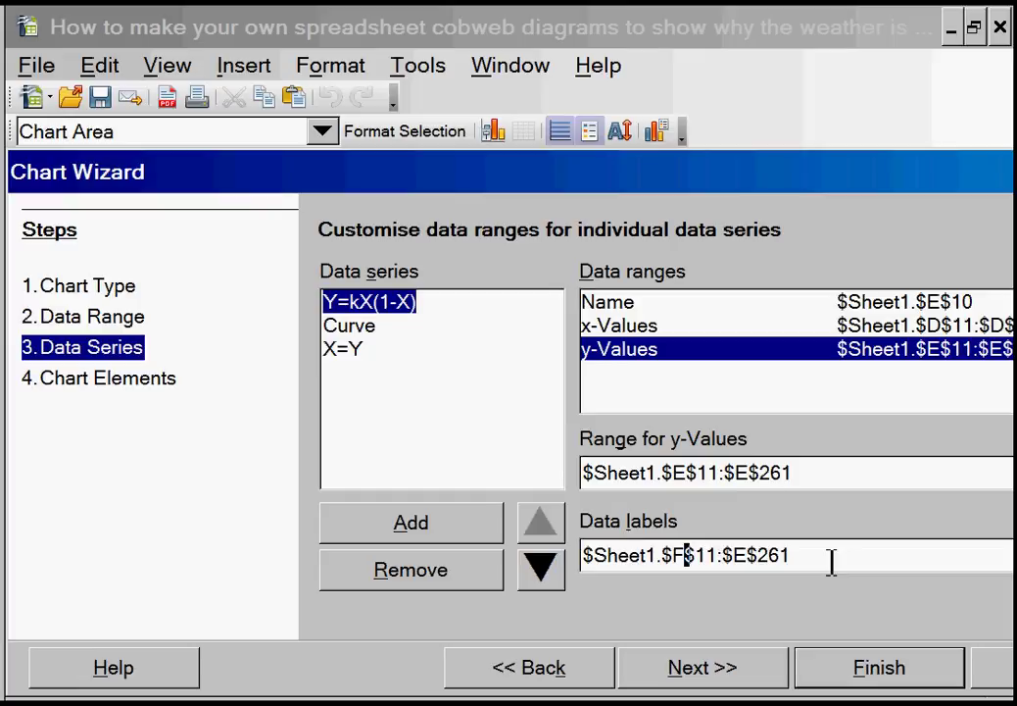
key("Right")
key("Right")
key("Right")
key("Right")
key("Right")
key("Right")
key("BackSpace")
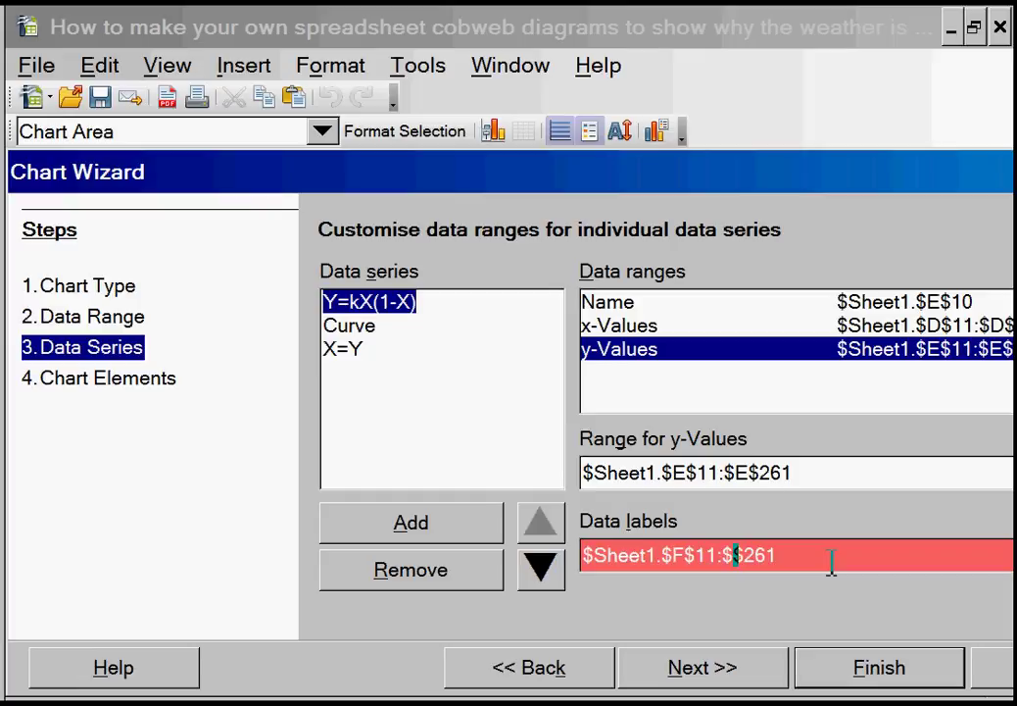
type("F")
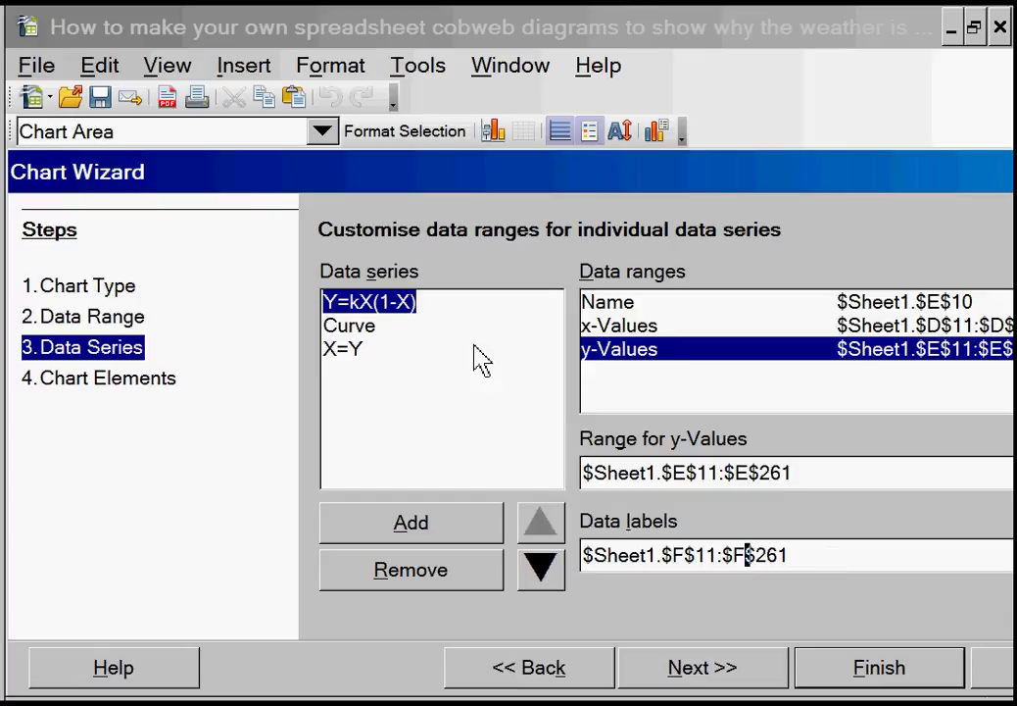
Step: Review the remaining data series, continue to the chart elements and set the title to "Growth Model Cobweb Diagram"
left_click(345, 327)
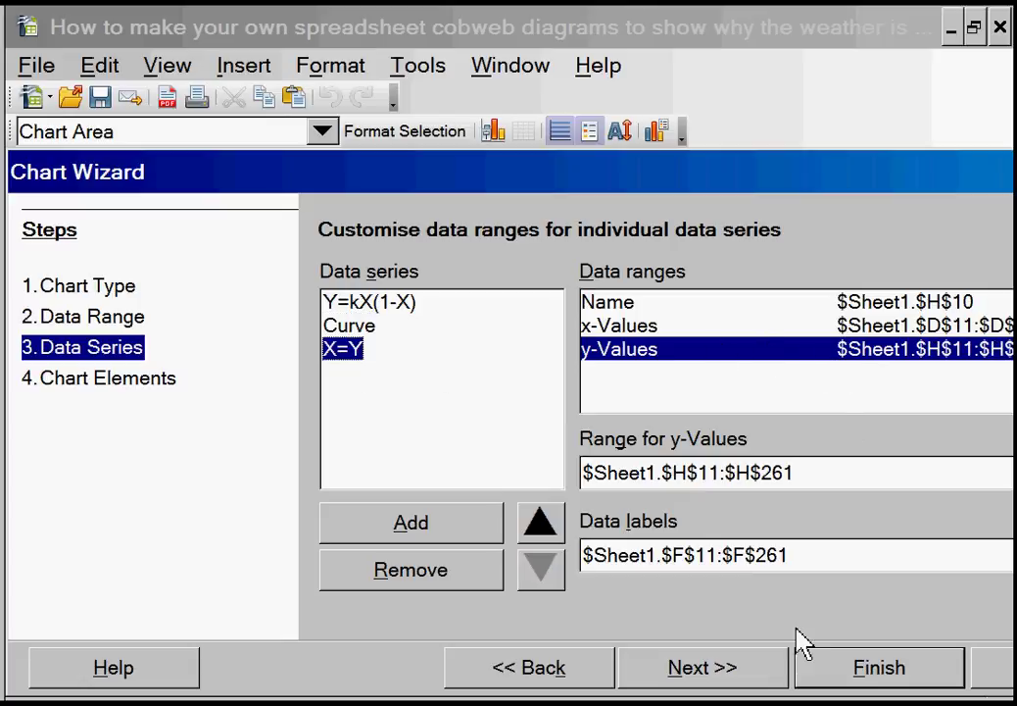
left_click(732, 673)
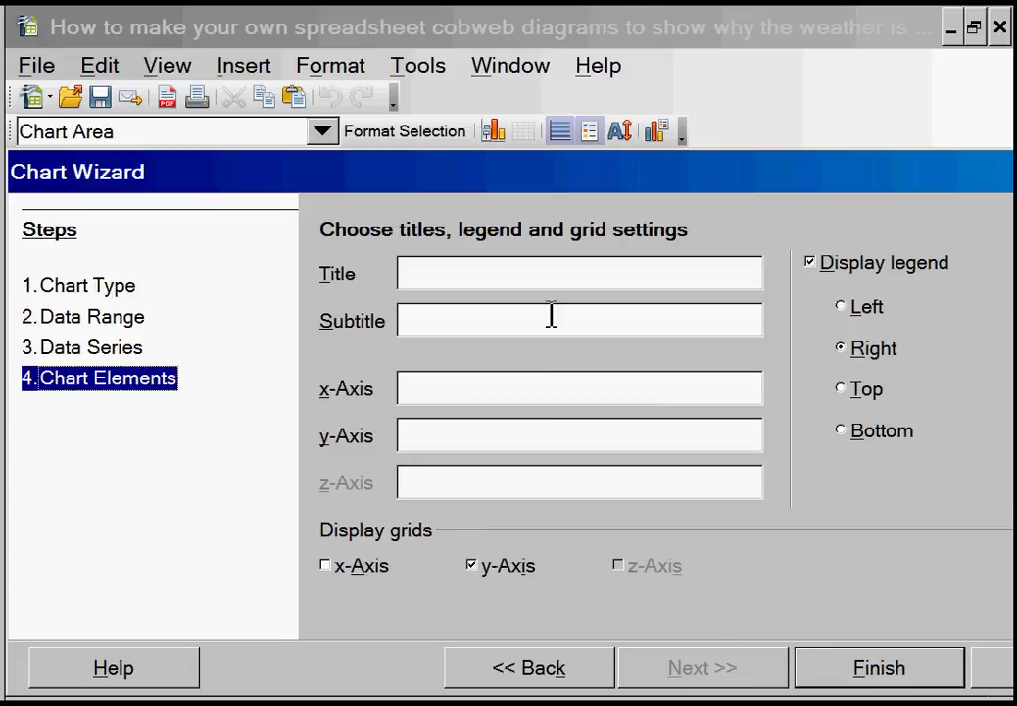
left_click(506, 271)
type("G")
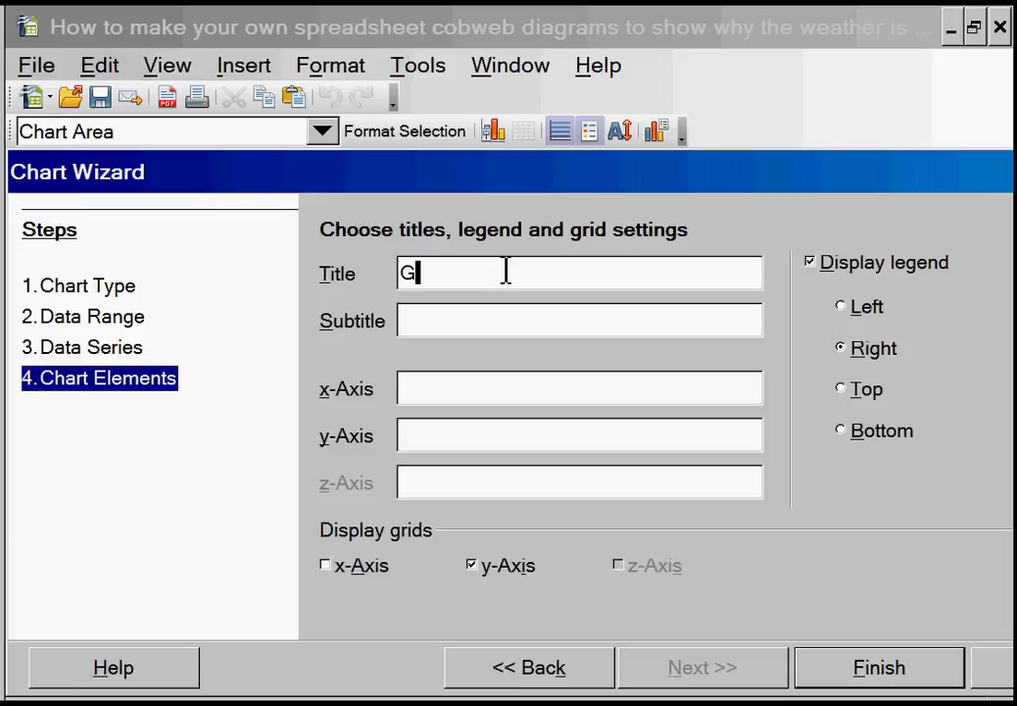
type("rowth Mod")
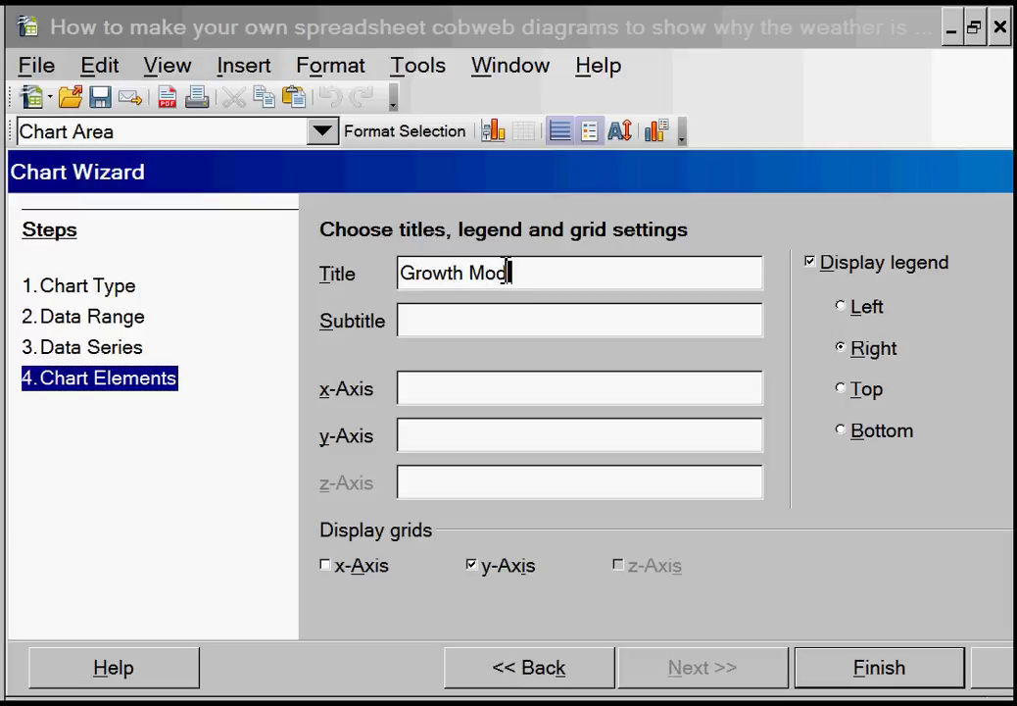
type("el Cobweb Diagram")
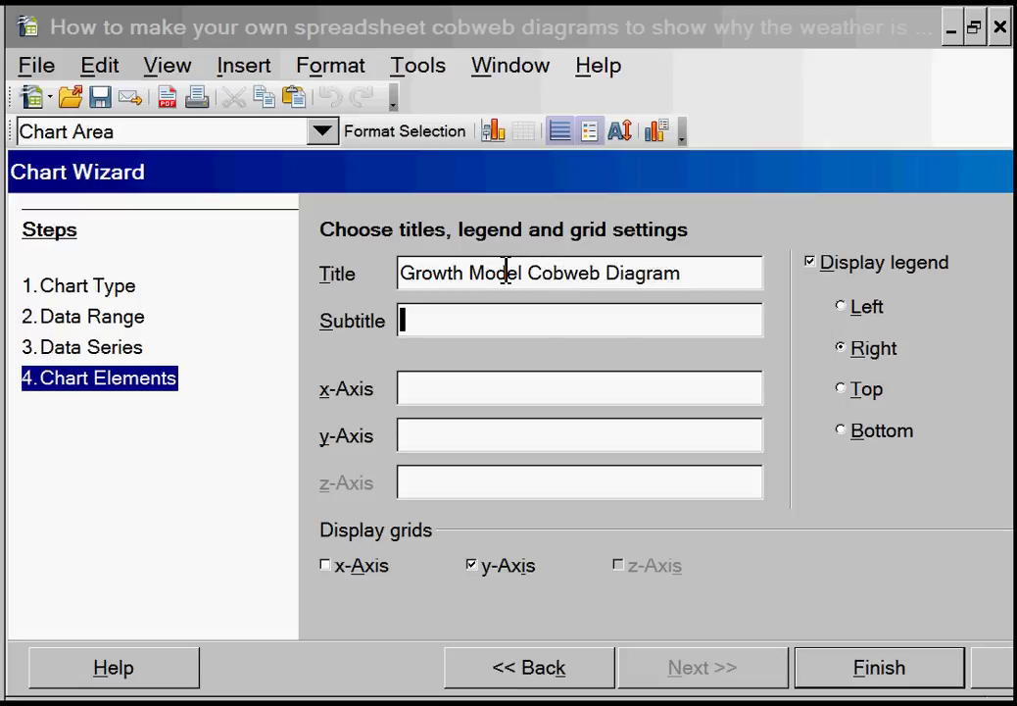
Step: Set the chart subtitle to "Decay, Growth, Cyclic, Chaos", then create the chart and enlarge it
key("Tab")
type("Decay, Growth")
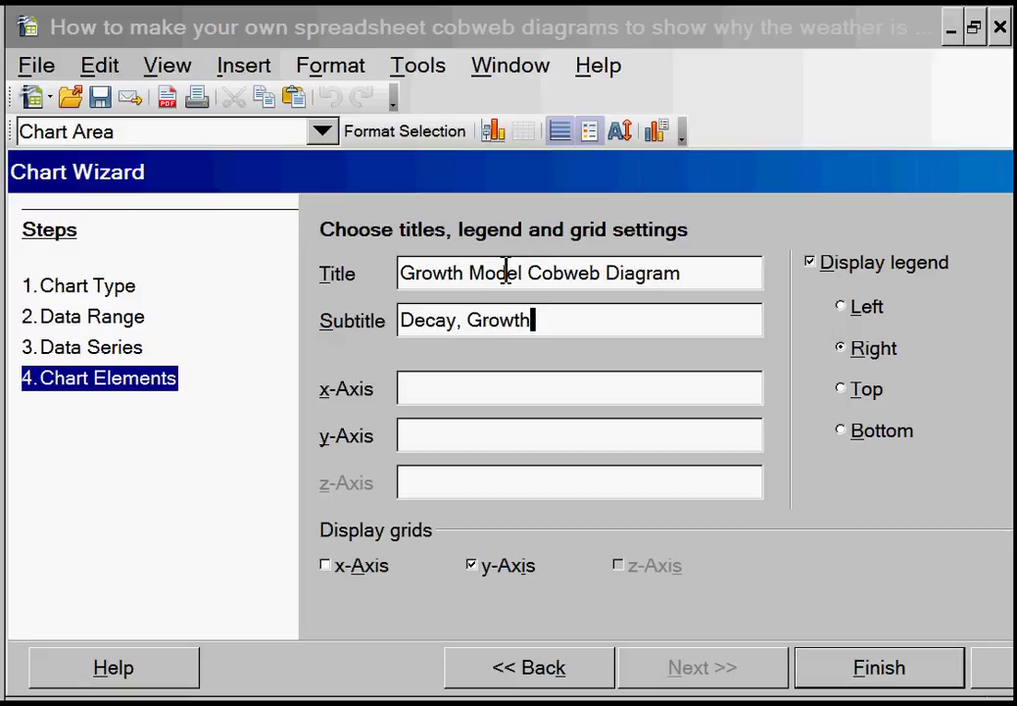
type(", Cyclic")
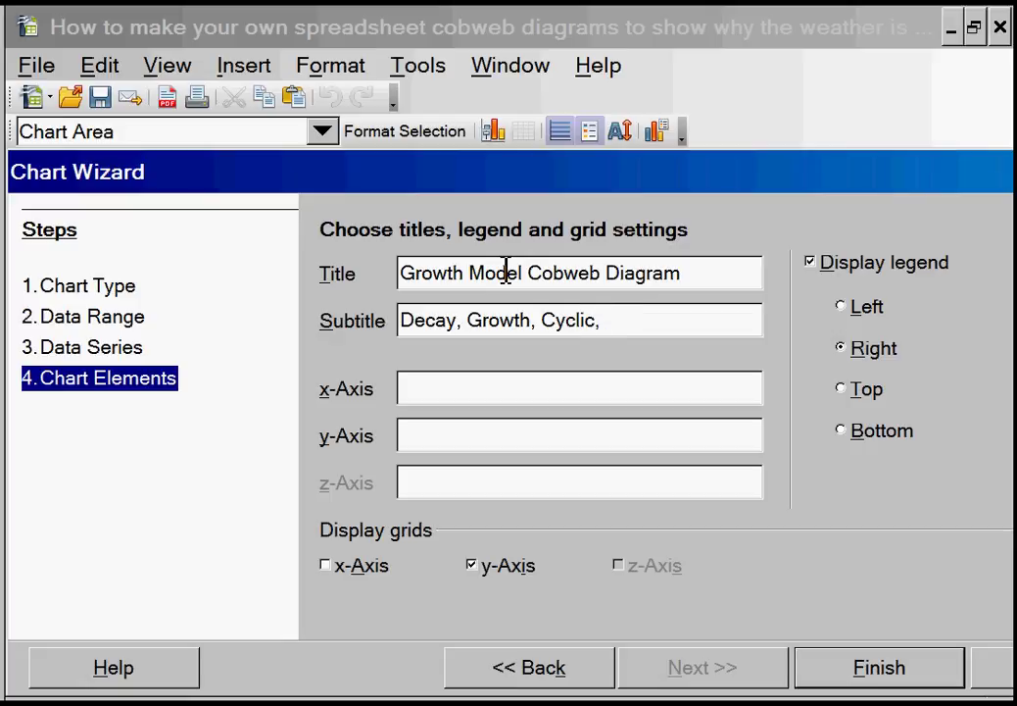
type(", Chaos")
left_click(867, 690)
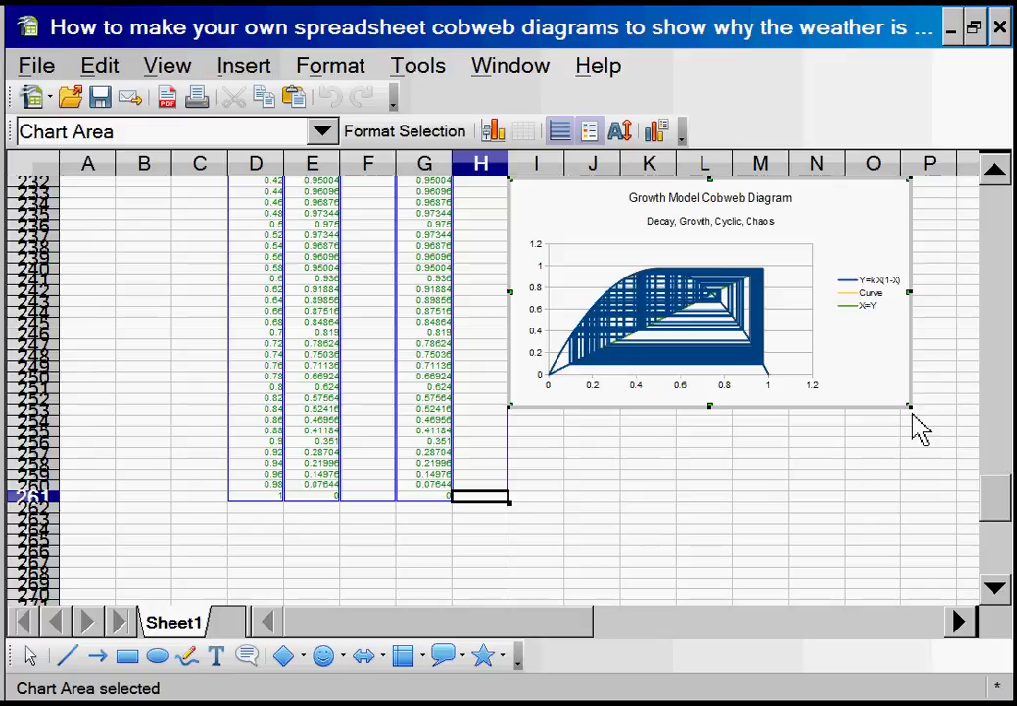
left_click_drag(911, 407, 1013, 560)
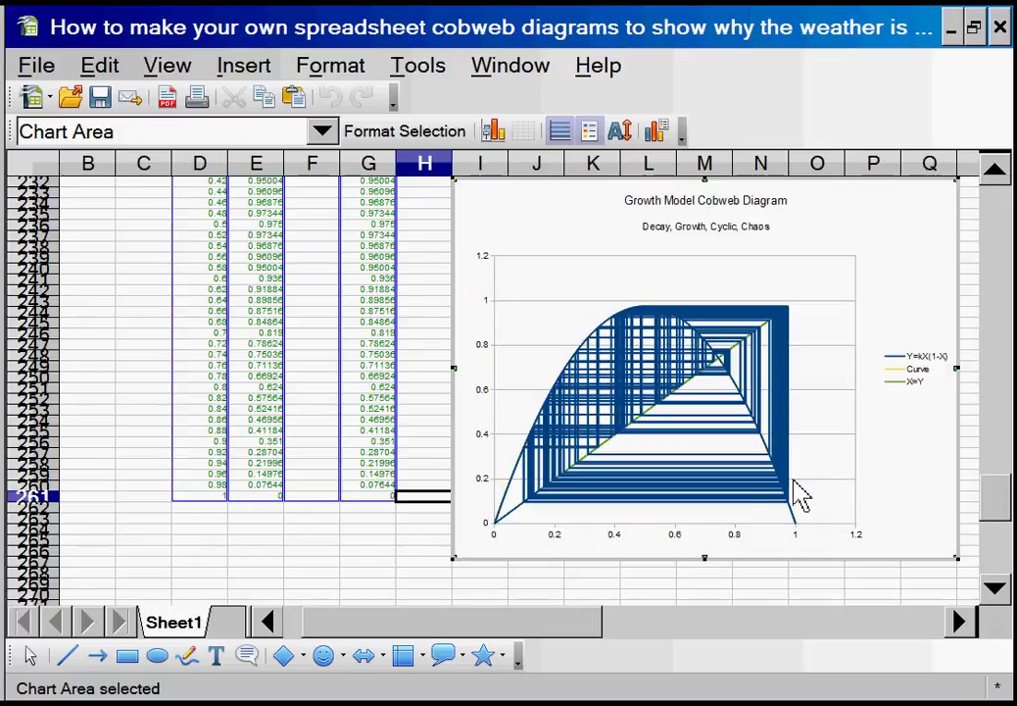
Step: Set the line width of the chart's Y=kX(1-X) data series to 0.00 cm
left_click(737, 493)
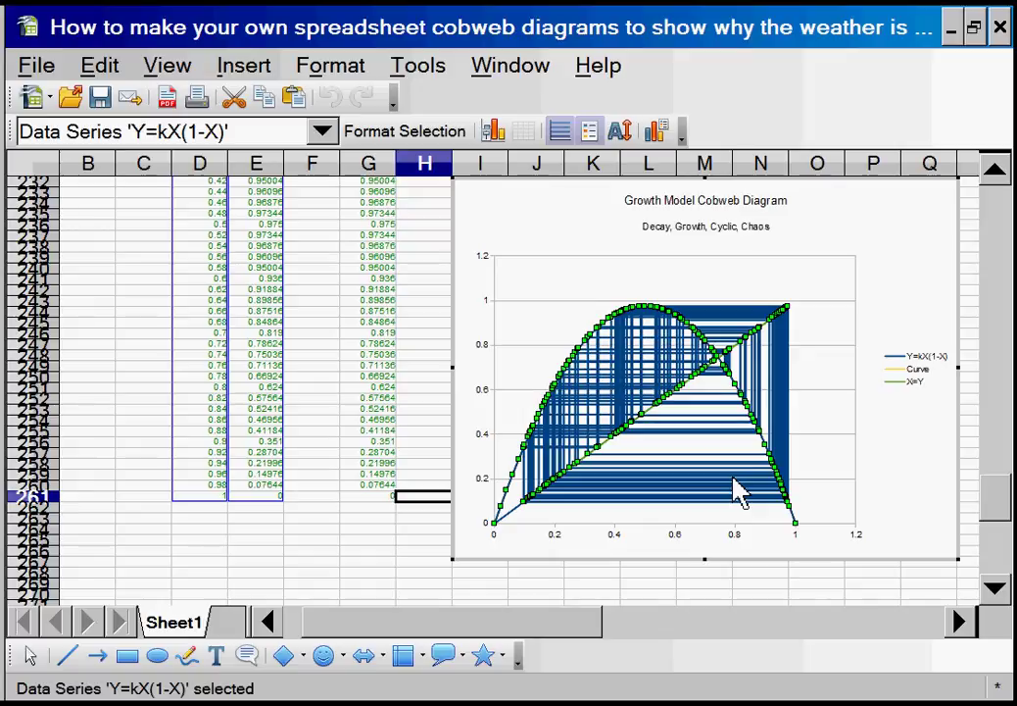
left_click(355, 86)
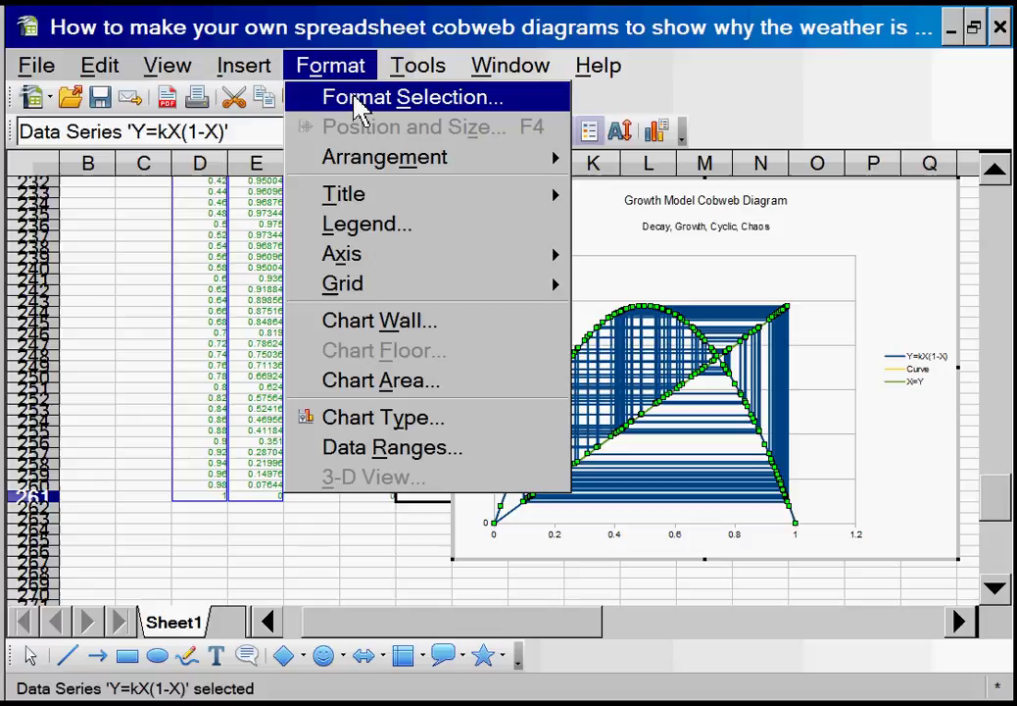
left_click(358, 106)
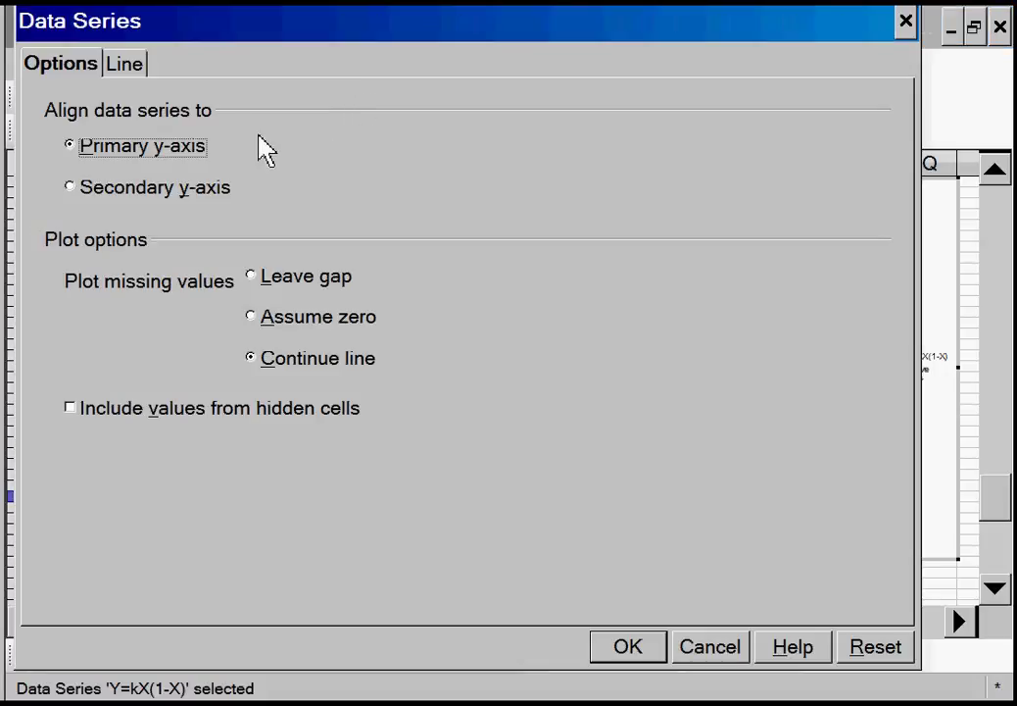
left_click(121, 68)
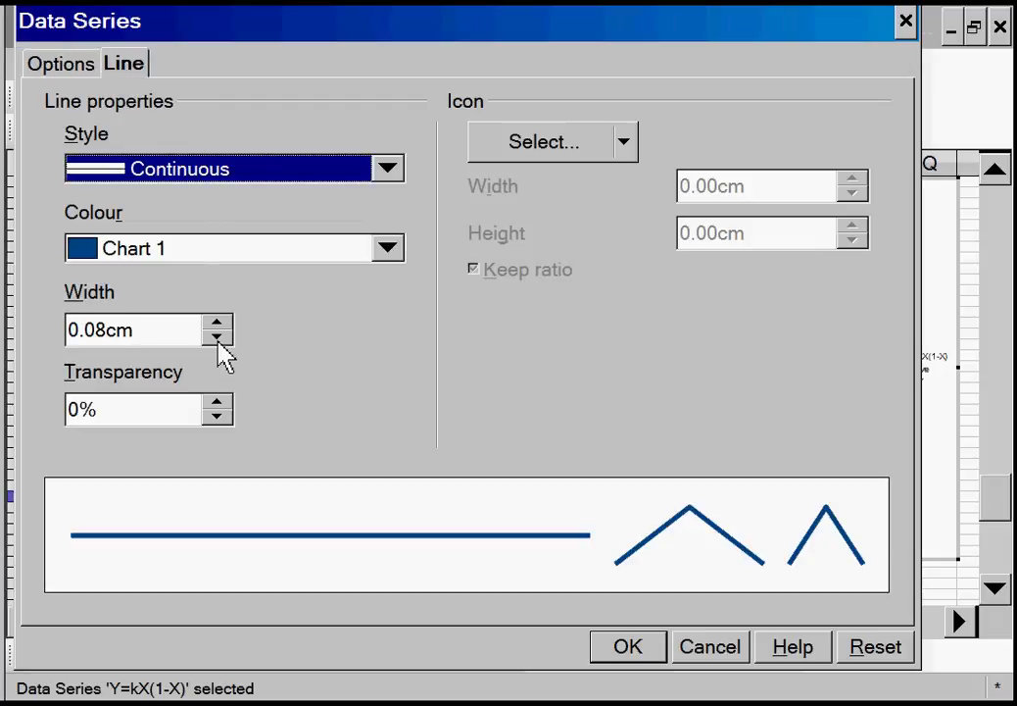
left_click(217, 337)
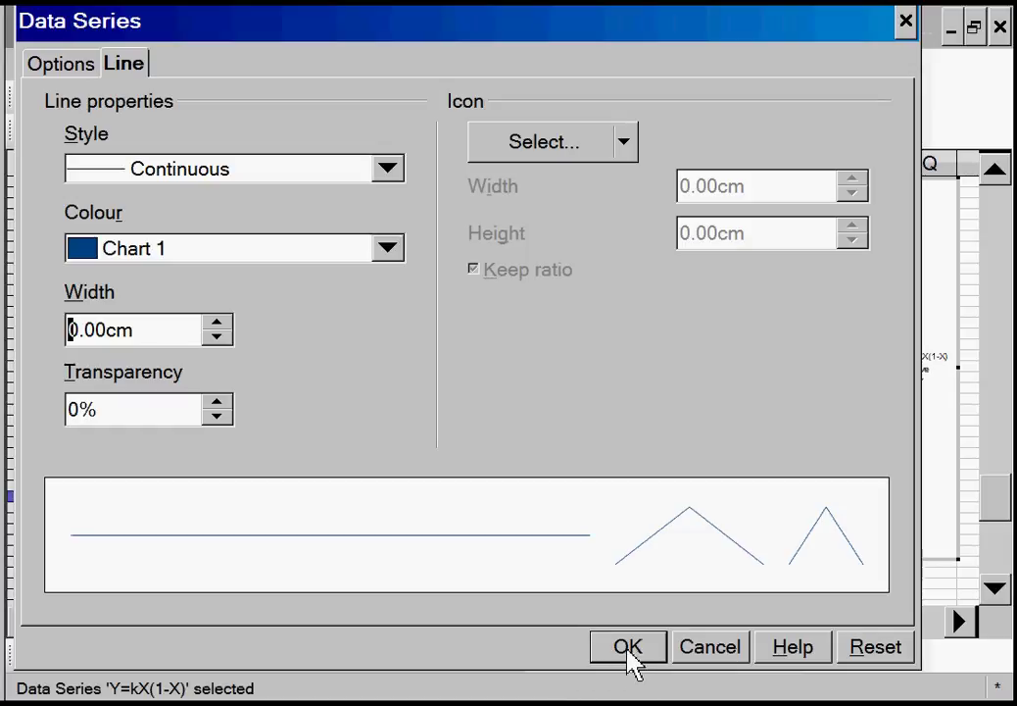
left_click(631, 651)
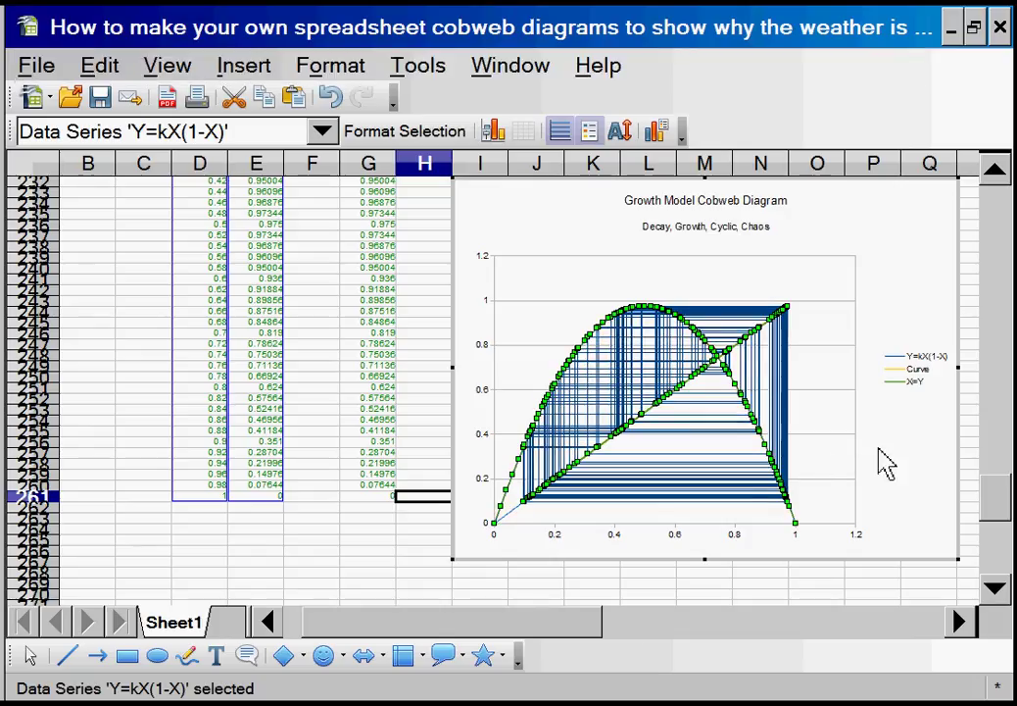
left_click(879, 451)
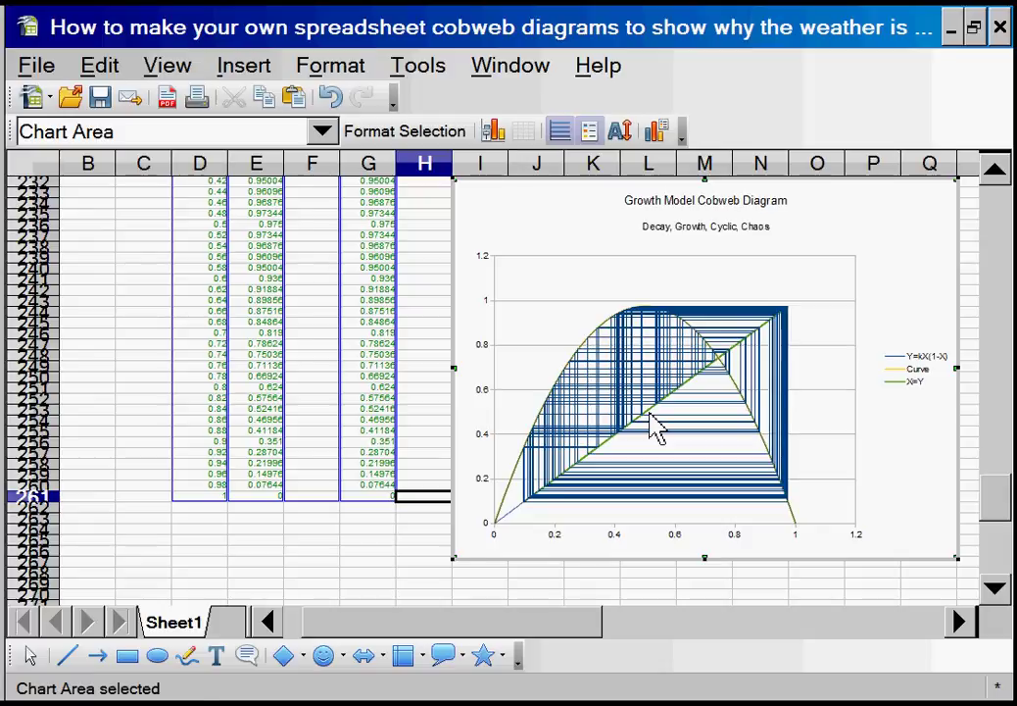
Step: Reduce the X=Y data series line width to 0.00 cm and leave chart editing
right_click(655, 429)
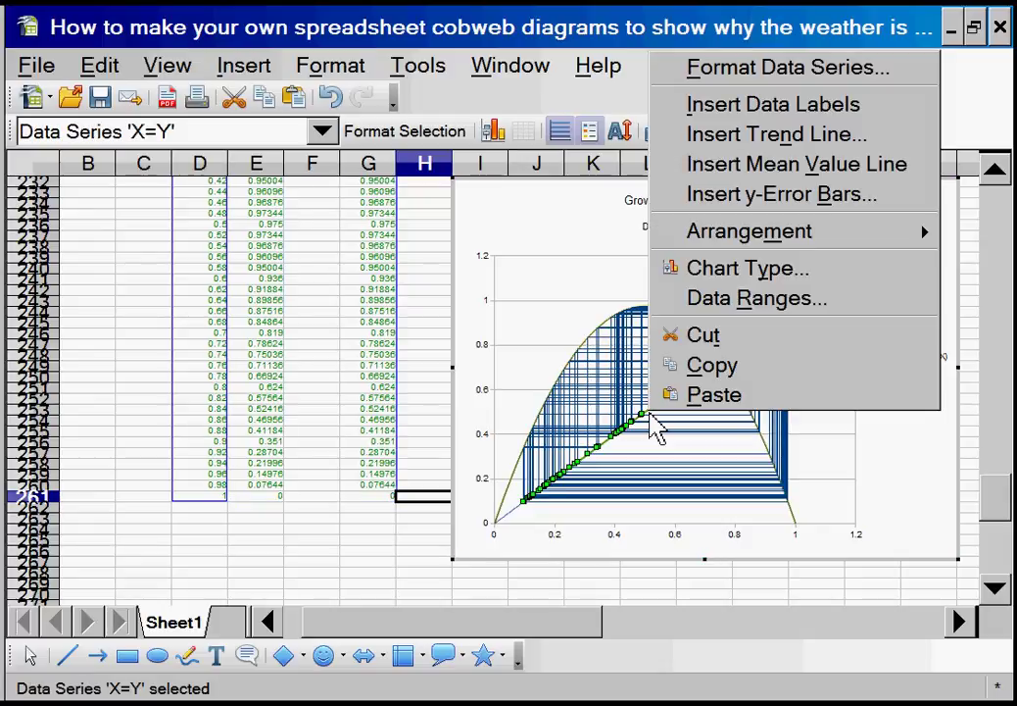
left_click(743, 66)
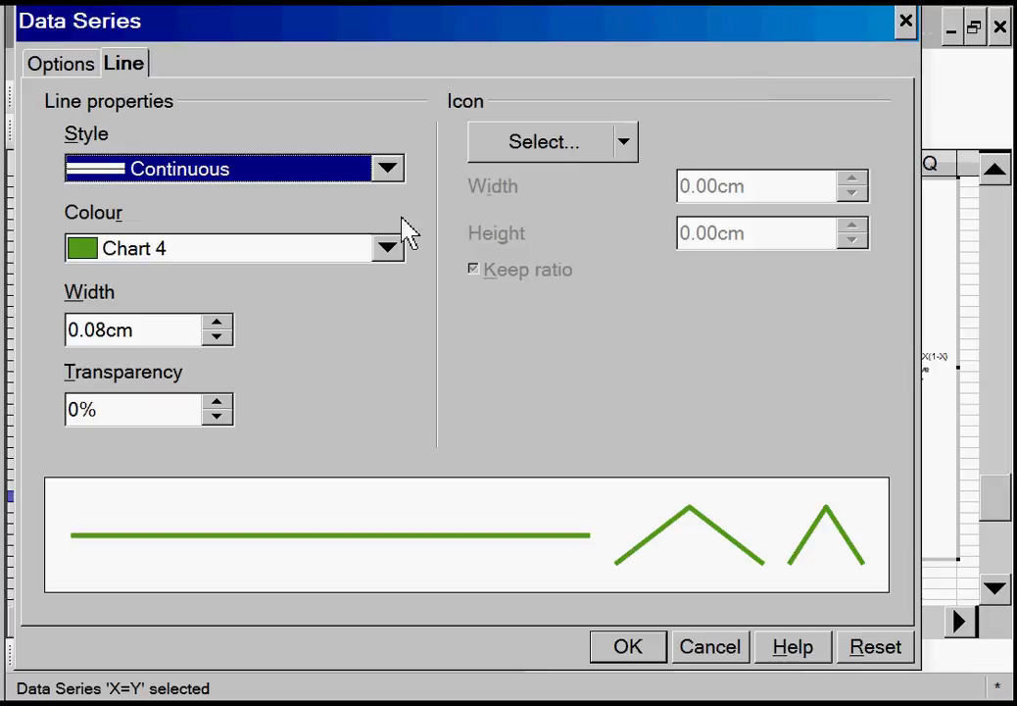
left_click(218, 339)
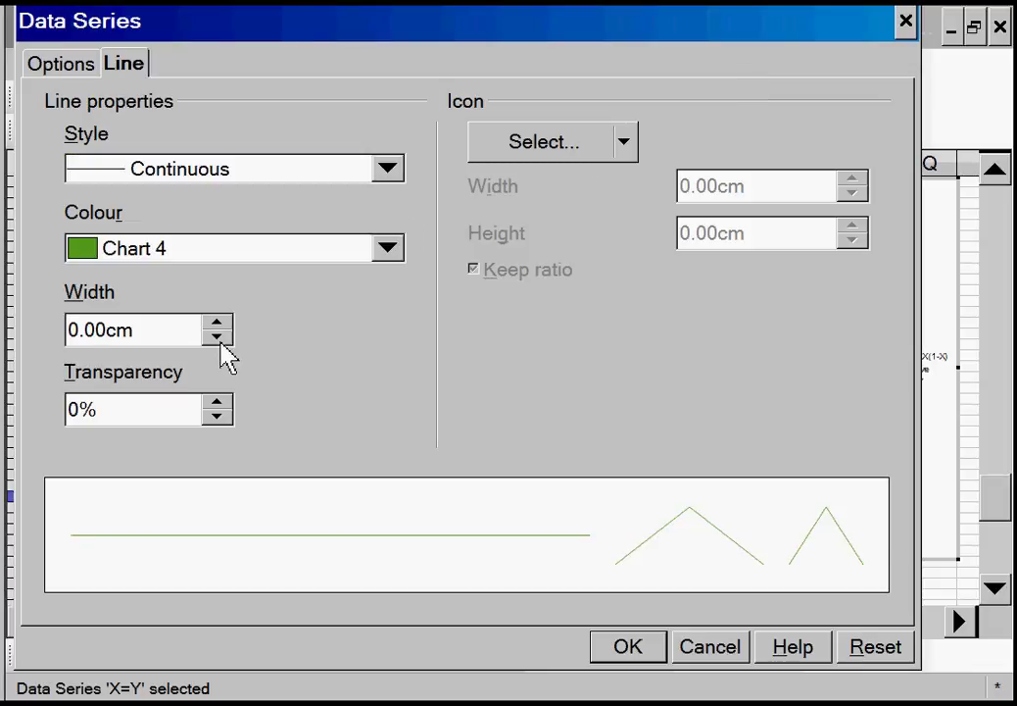
left_click(618, 657)
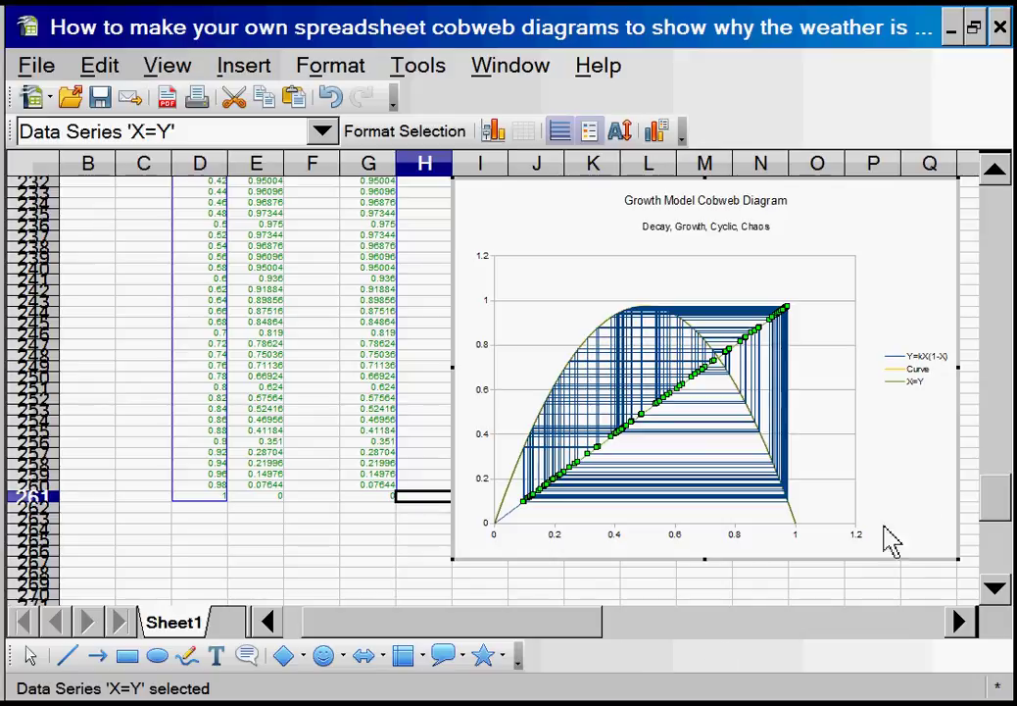
left_click(973, 469)
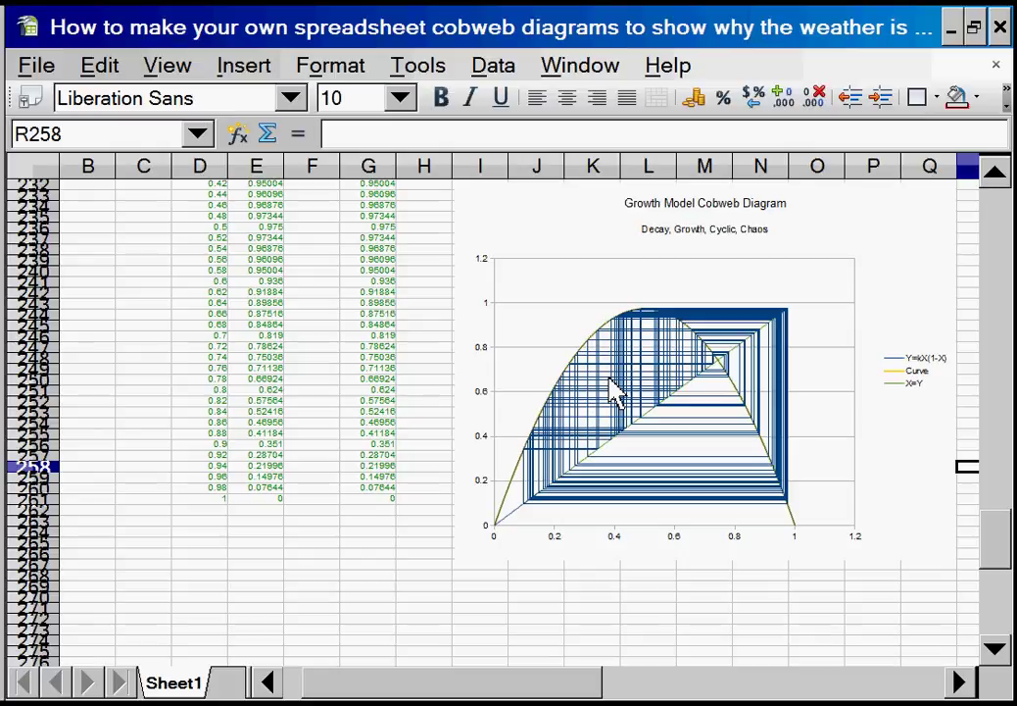
Step: Add data labels showing the category to all data series of the Growth Model Cobweb Diagram
left_click(615, 392)
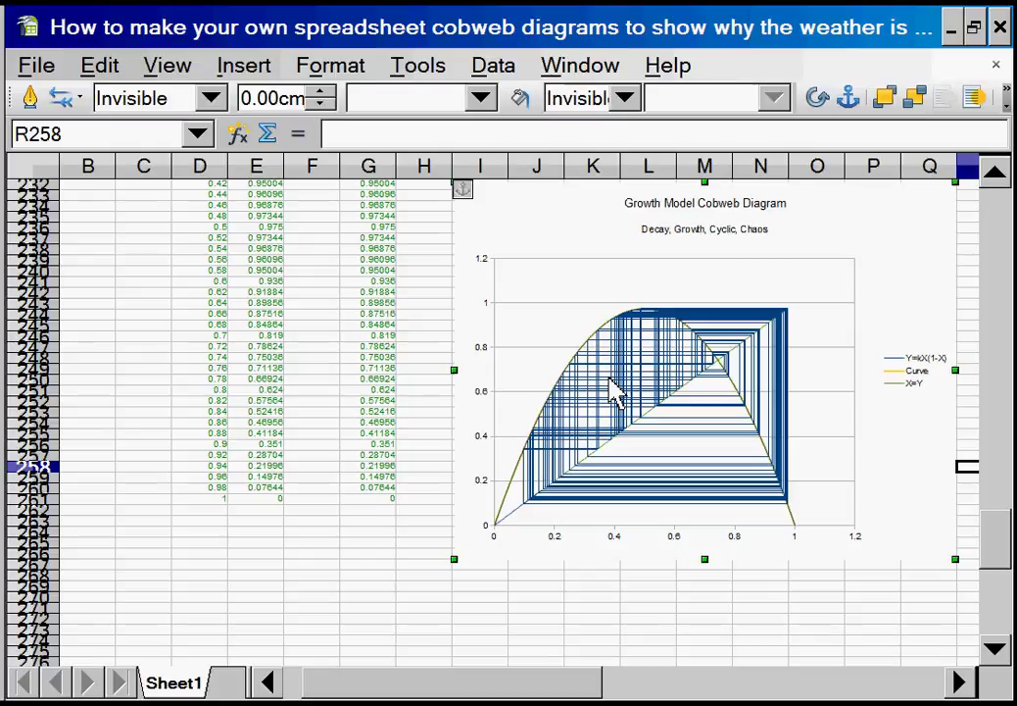
right_click(614, 382)
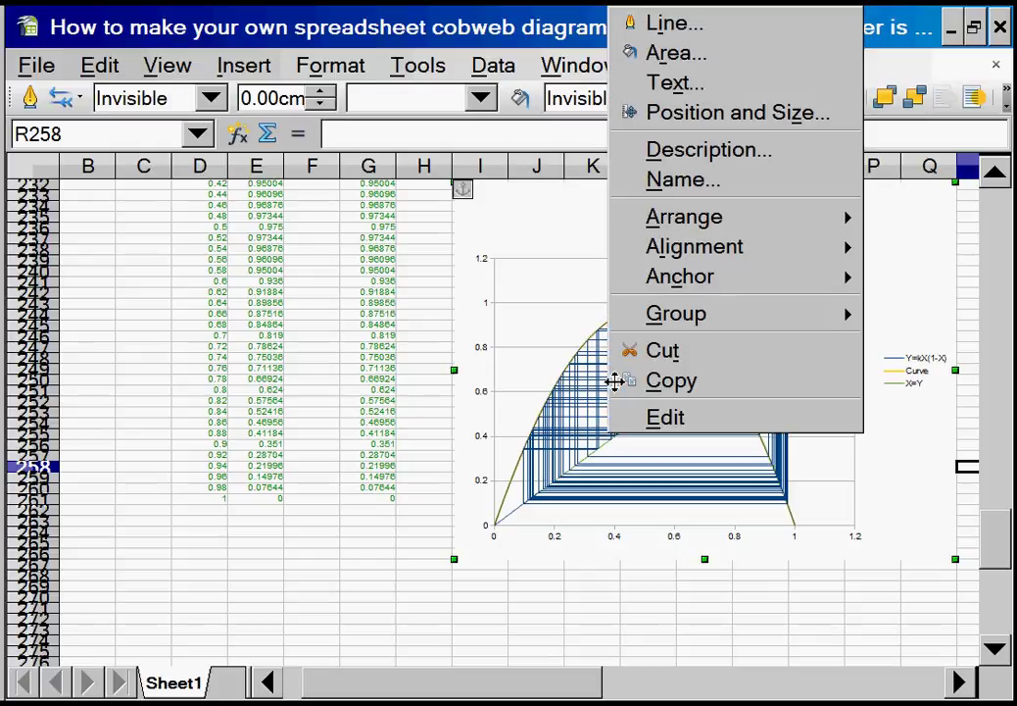
left_click(659, 439)
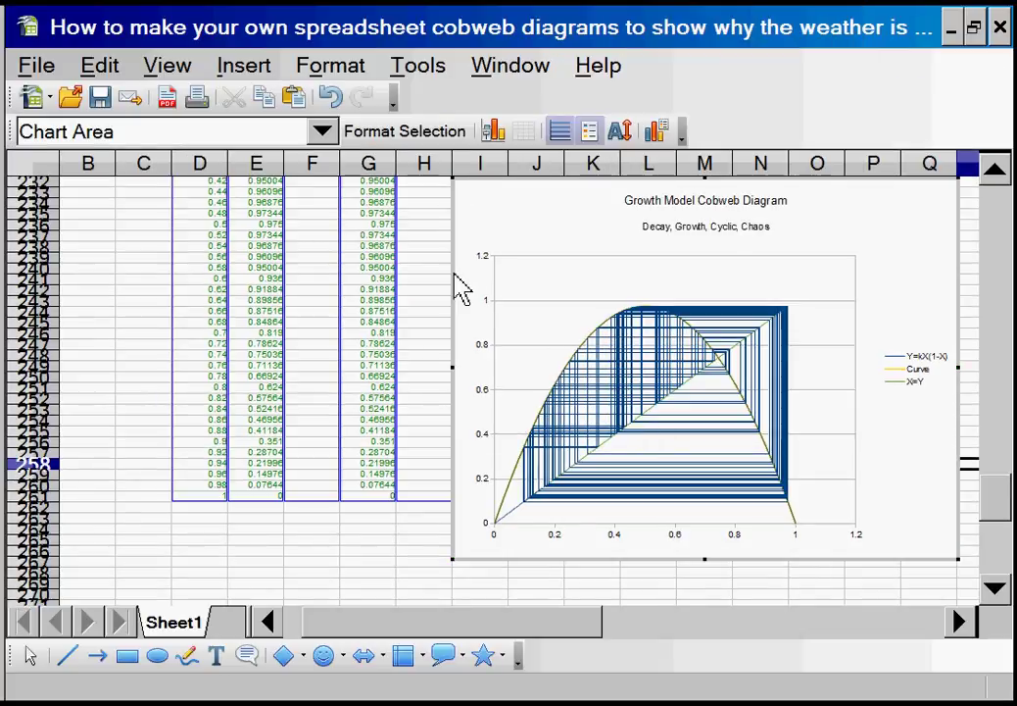
left_click(248, 72)
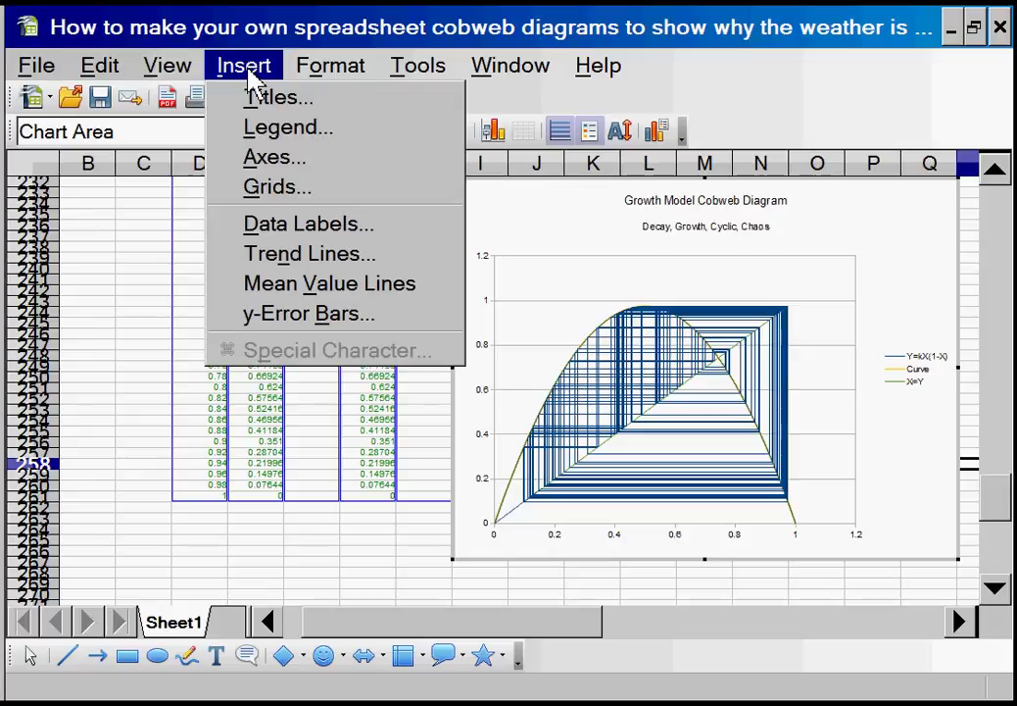
left_click(281, 226)
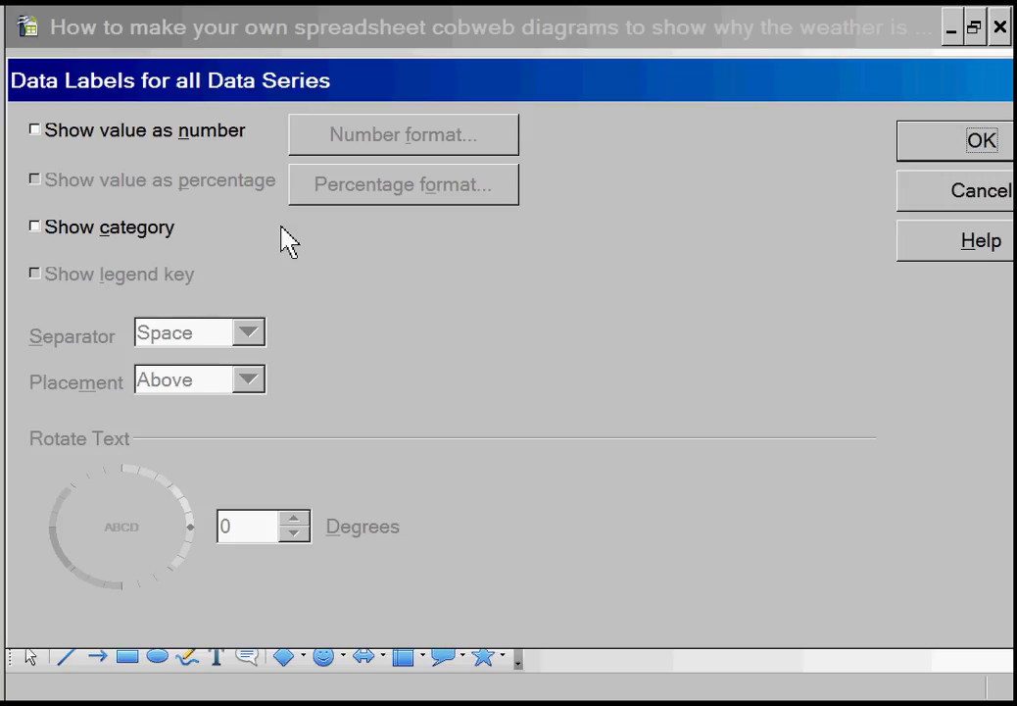
left_click(40, 233)
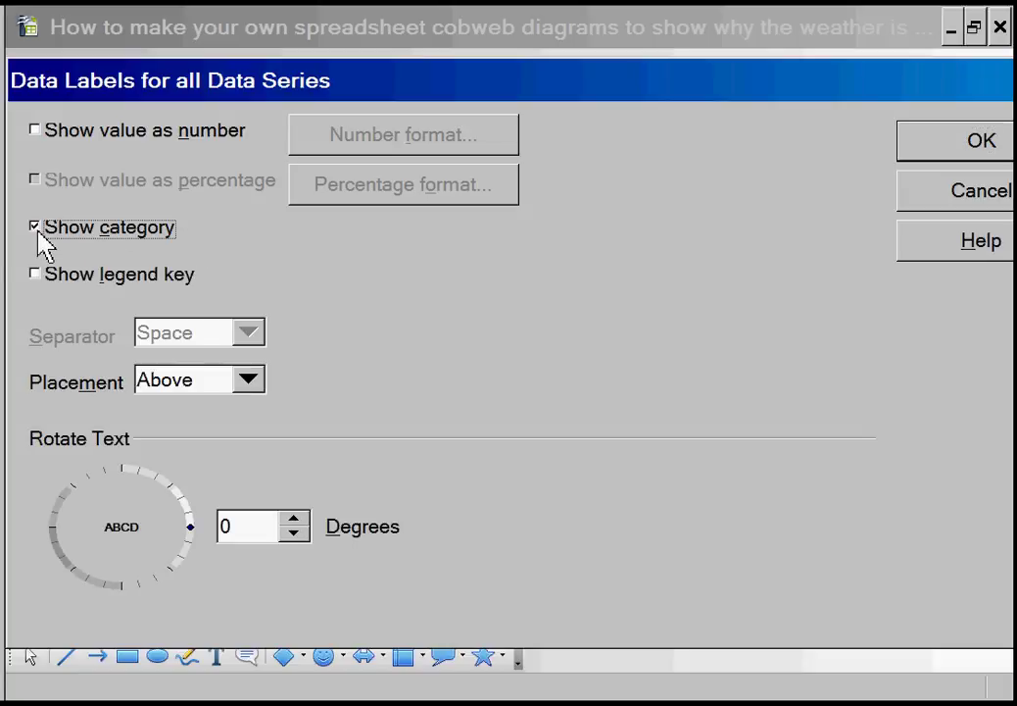
left_click(940, 147)
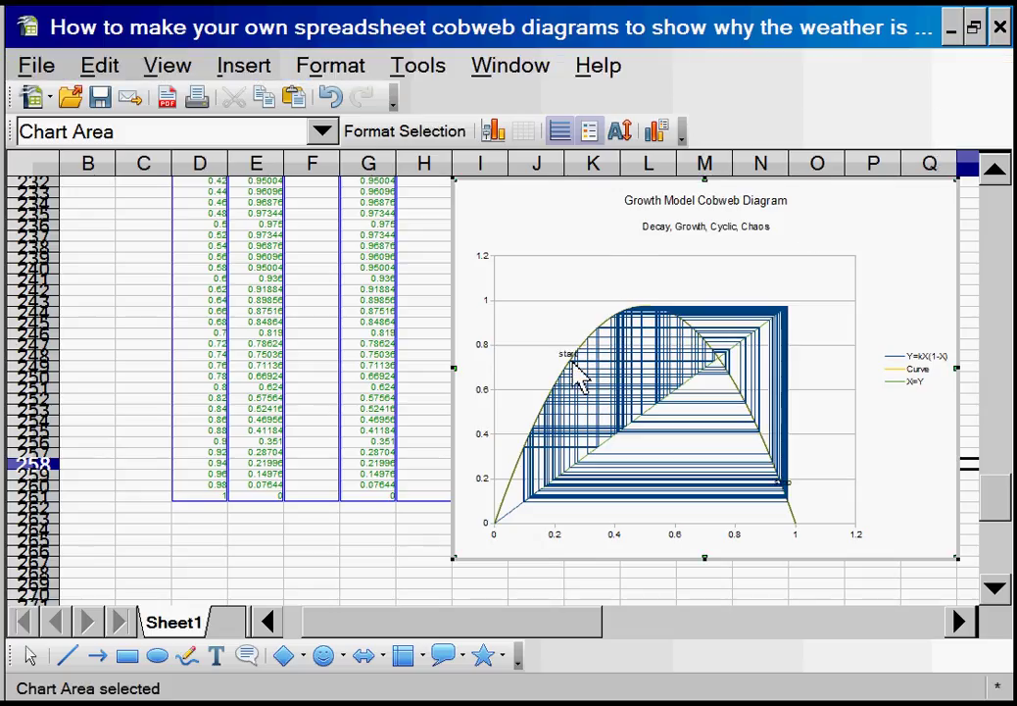
left_click(429, 544)
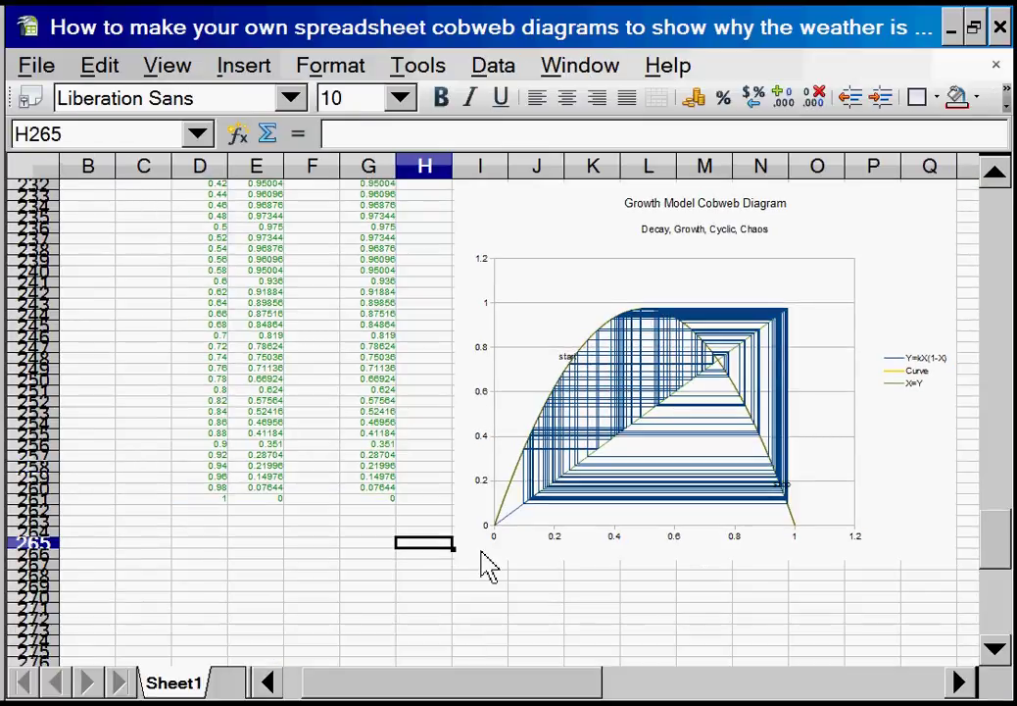
Step: Move the Growth Model Cobweb Diagram to cell J37, below the first chart, by cutting and pasting it
left_click(582, 251)
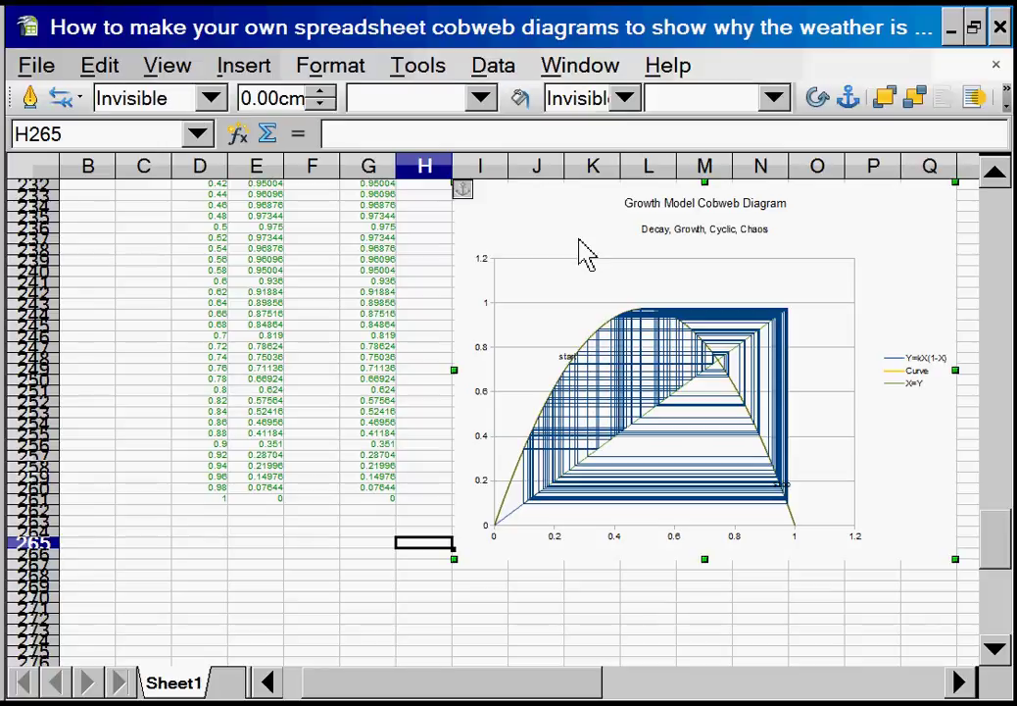
key("Delete")
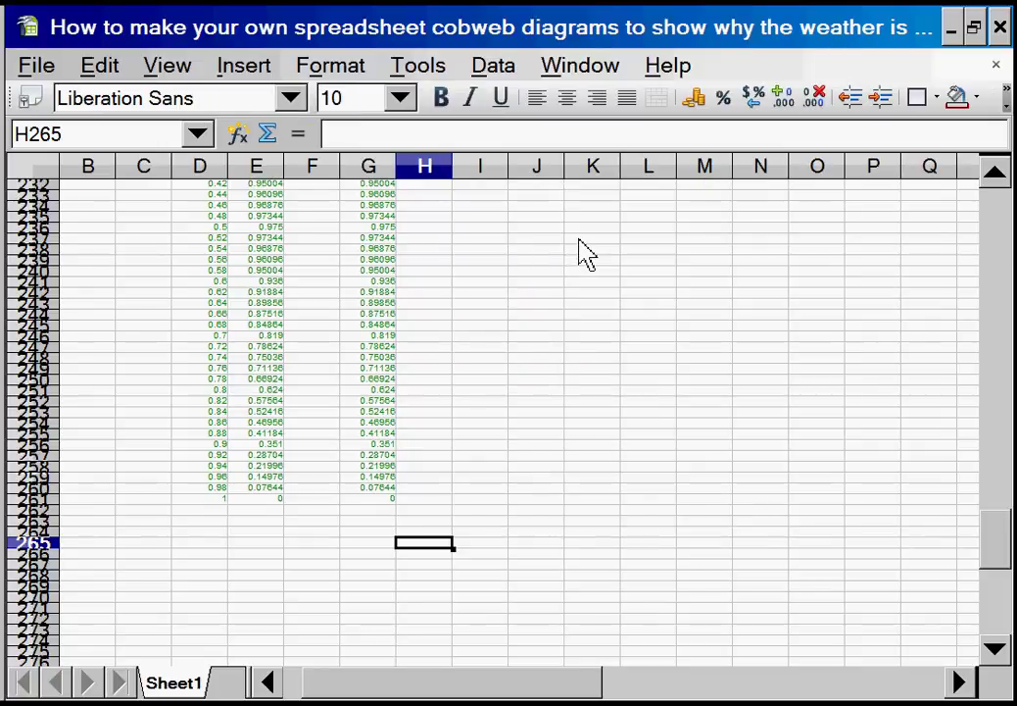
key("ctrl+Home")
key("Right")
key("Right")
key("Right")
key("Right")
key("Right")
key("Right")
key("Right")
key("Right")
key("Right")
key("Right")
key("Right")
key("Right")
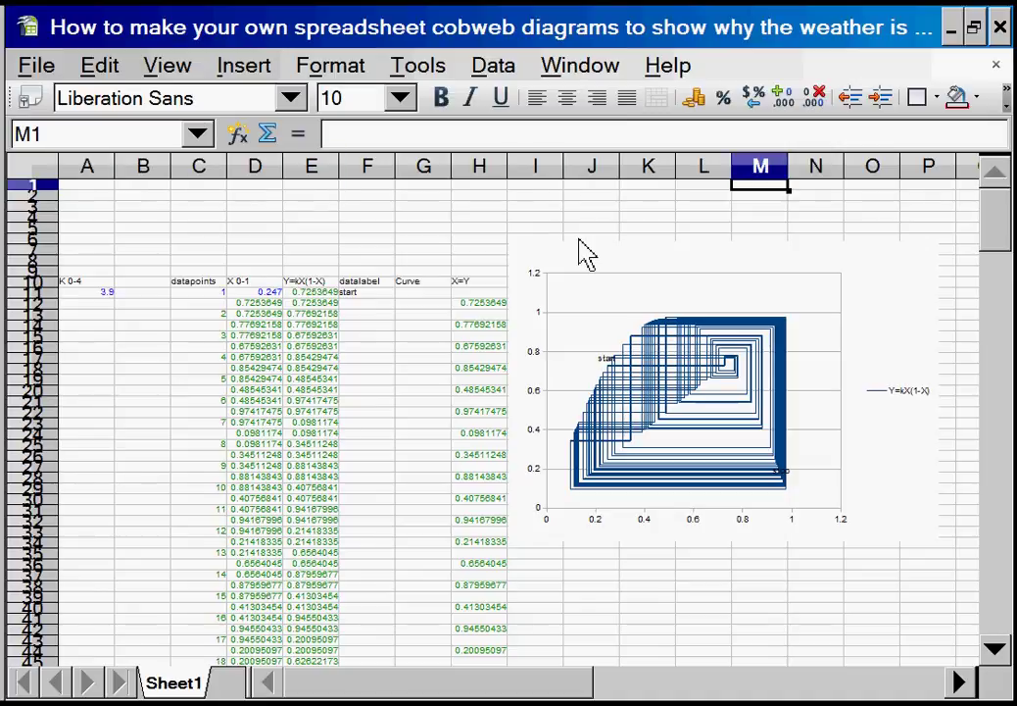
key("Left")
key("Left")
key("Left")
key("Down")
key("Down")
key("Down")
key("Down")
key("Down")
key("Down")
key("Down")
key("Down")
key("Down")
key("Down")
key("Down")
key("Down")
key("Down")
key("Down")
key("Down")
key("Down")
key("Down")
key("Down")
key("Down")
key("Down")
key("Down")
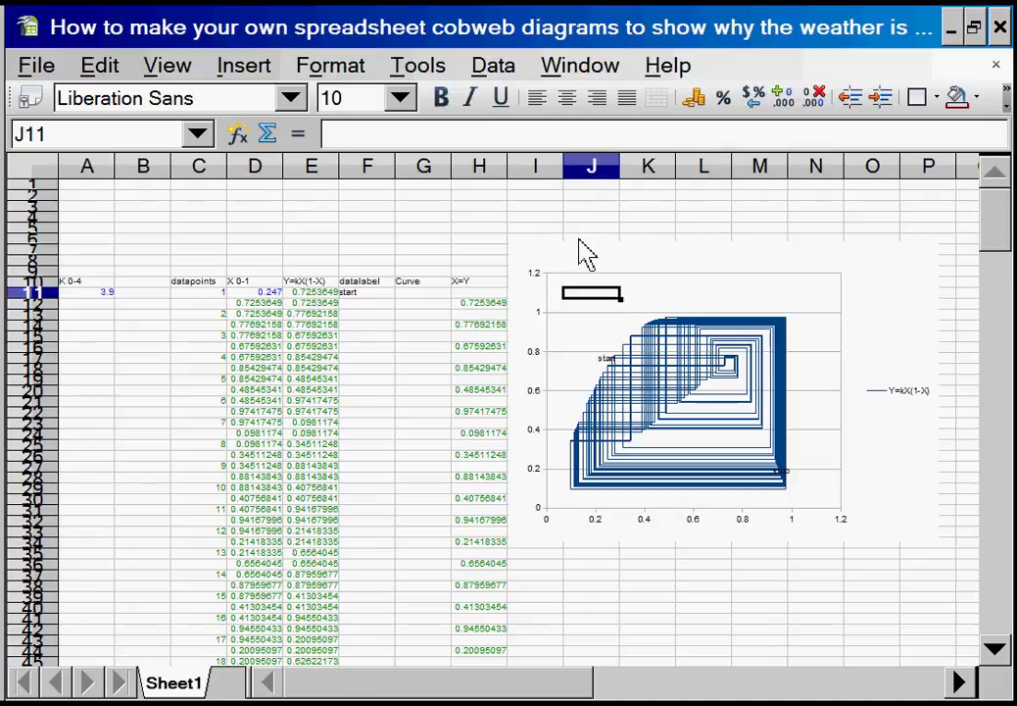
key("Down")
key("Down")
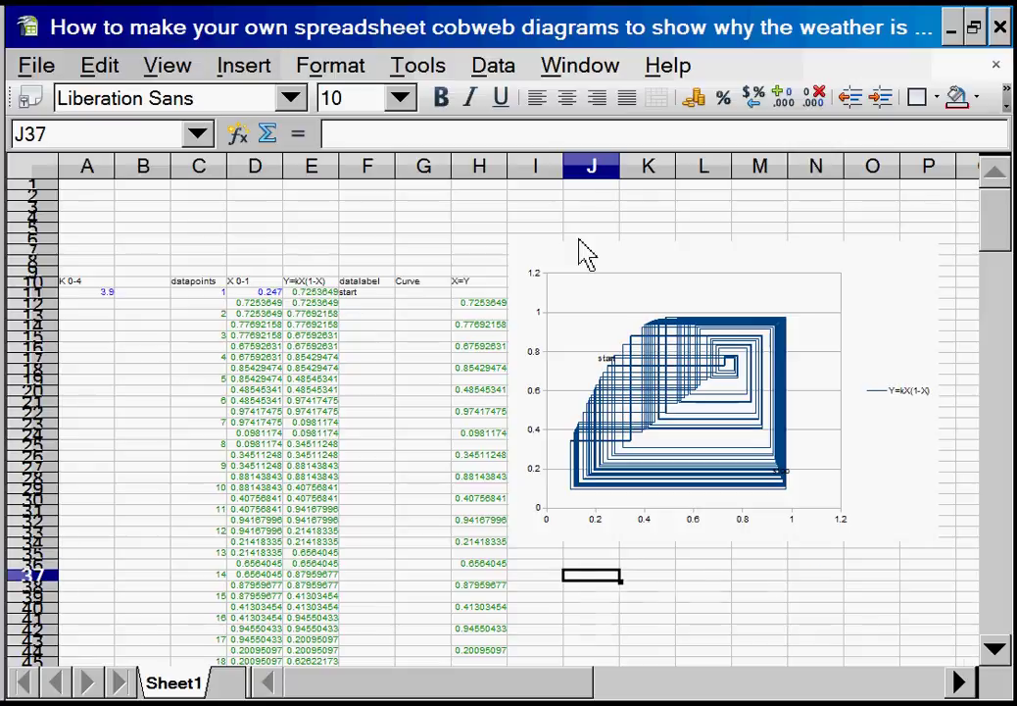
key("ctrl+v")
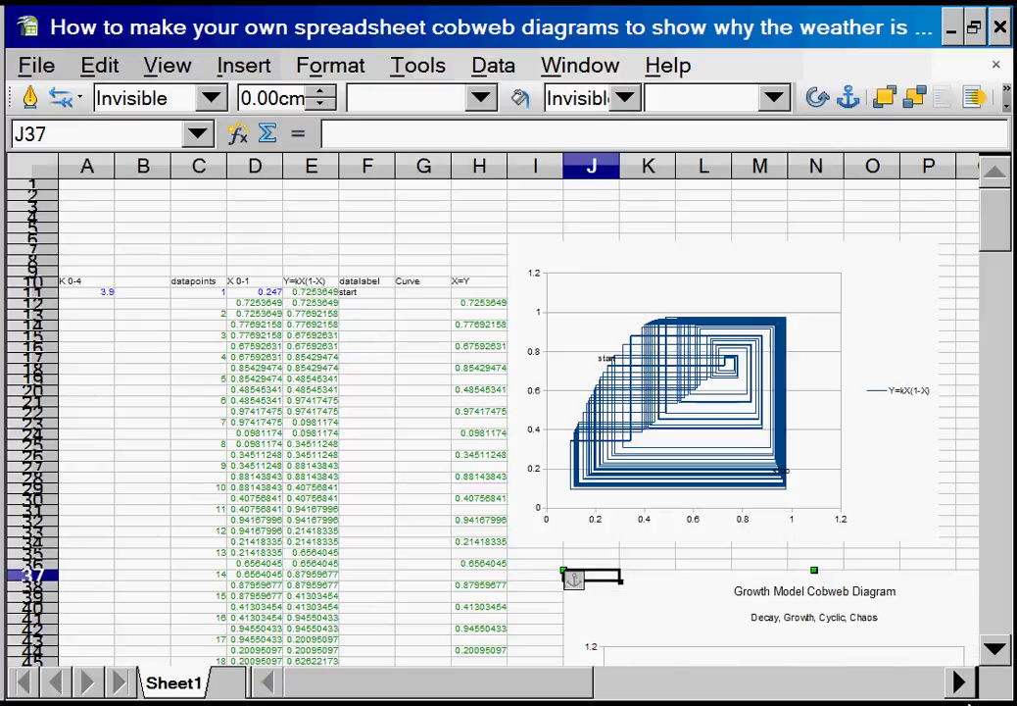
Step: Set the K value in cell A11 to 2.6 and inspect the updated Growth Model Cobweb Diagram
left_click(995, 651)
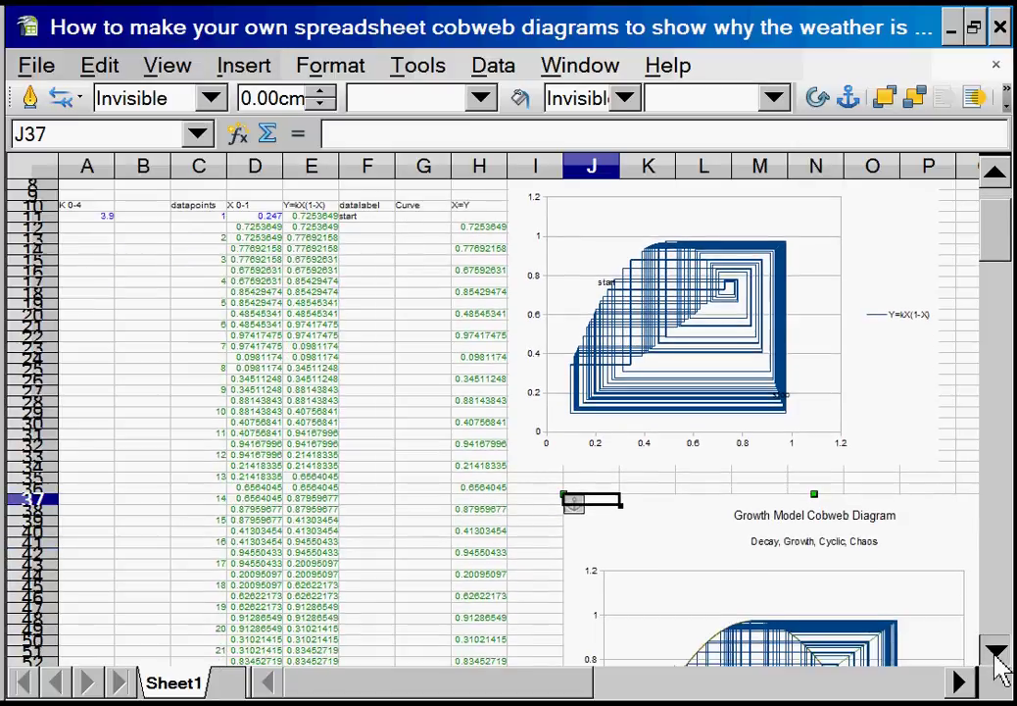
left_click_drag(996, 659, 998, 647)
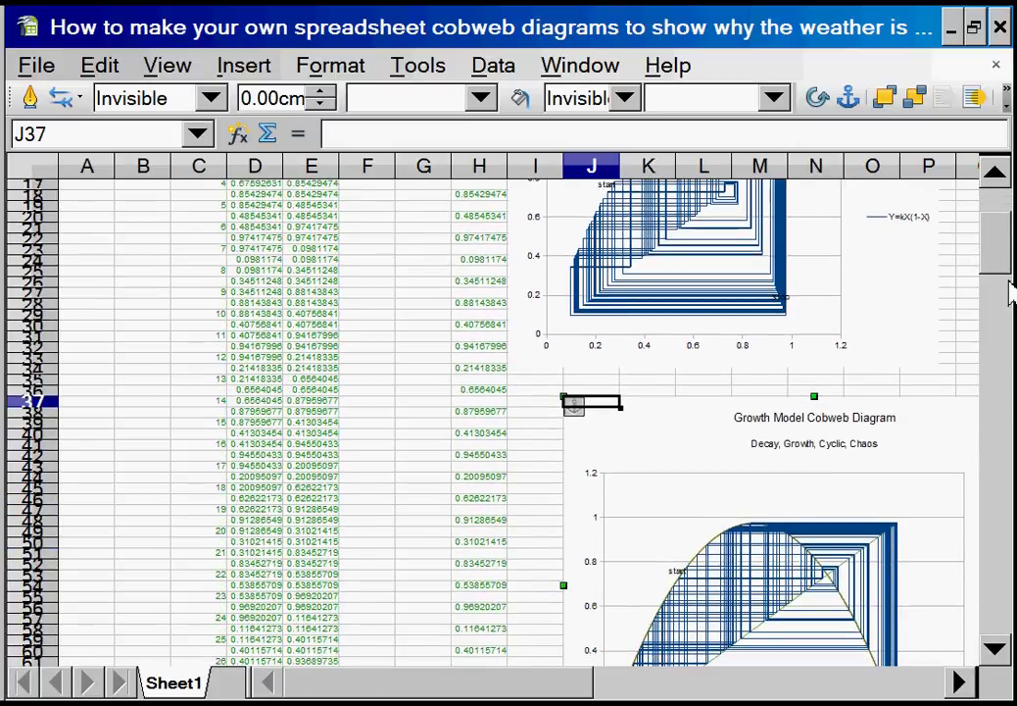
left_click(996, 172)
left_click_drag(1004, 176, 1000, 176)
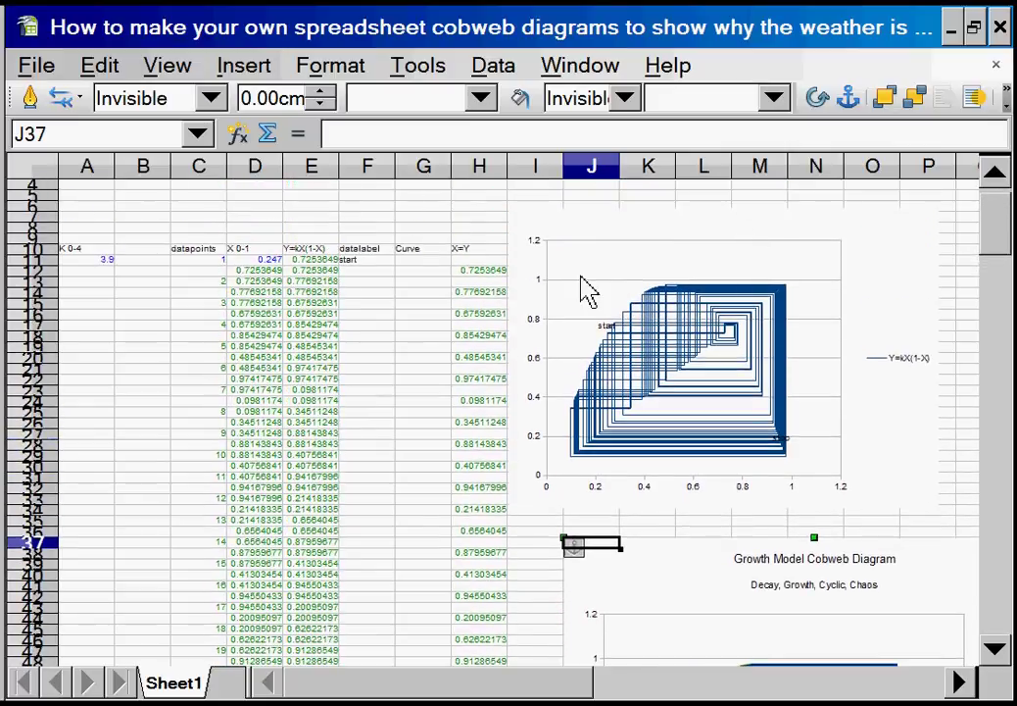
left_click(95, 261)
type("2.6")
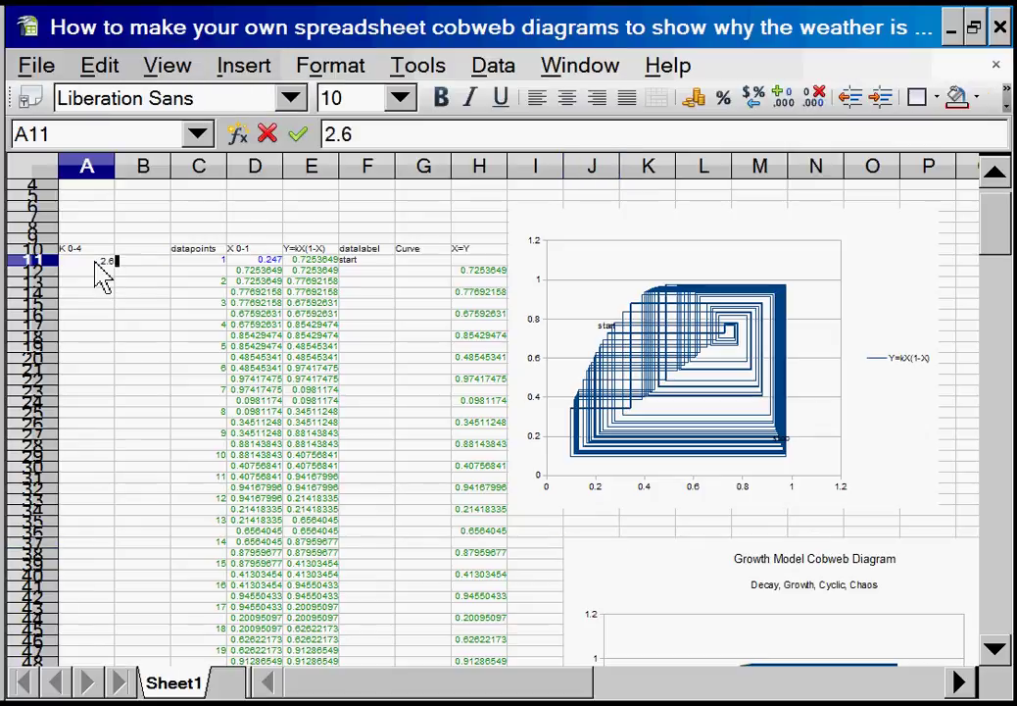
key("Return")
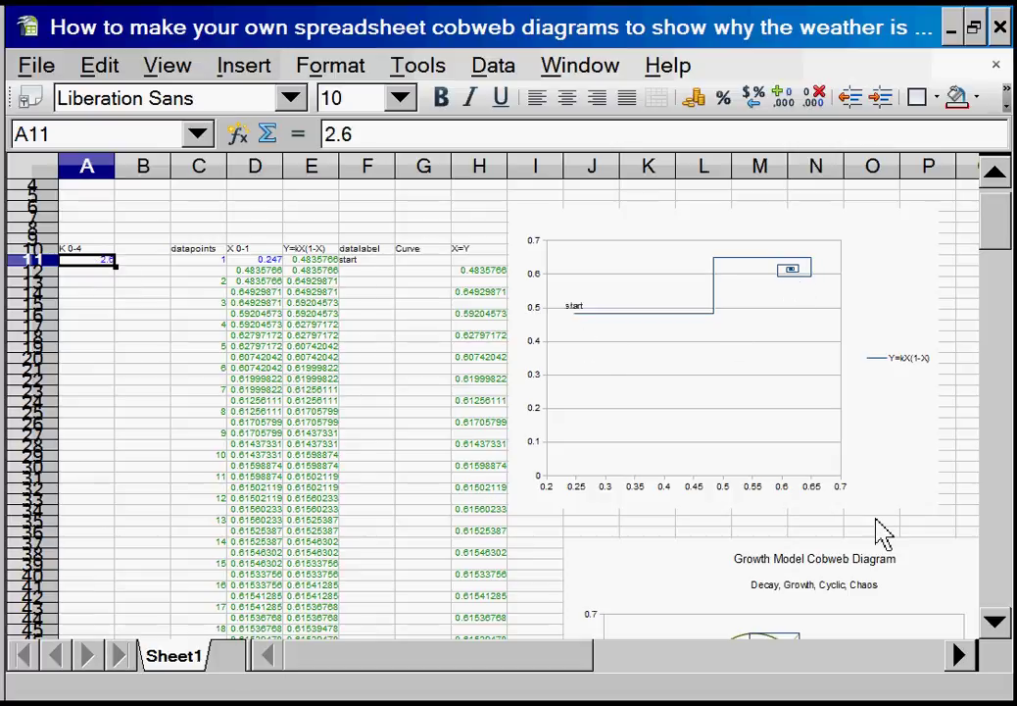
left_click(996, 625)
left_click_drag(998, 629, 990, 636)
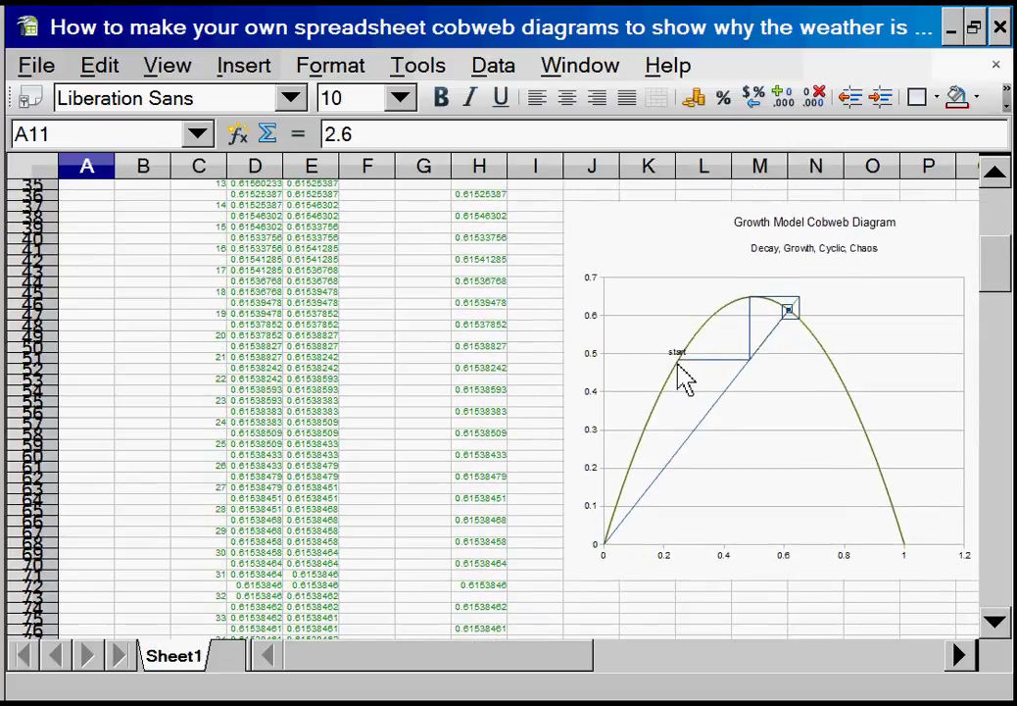